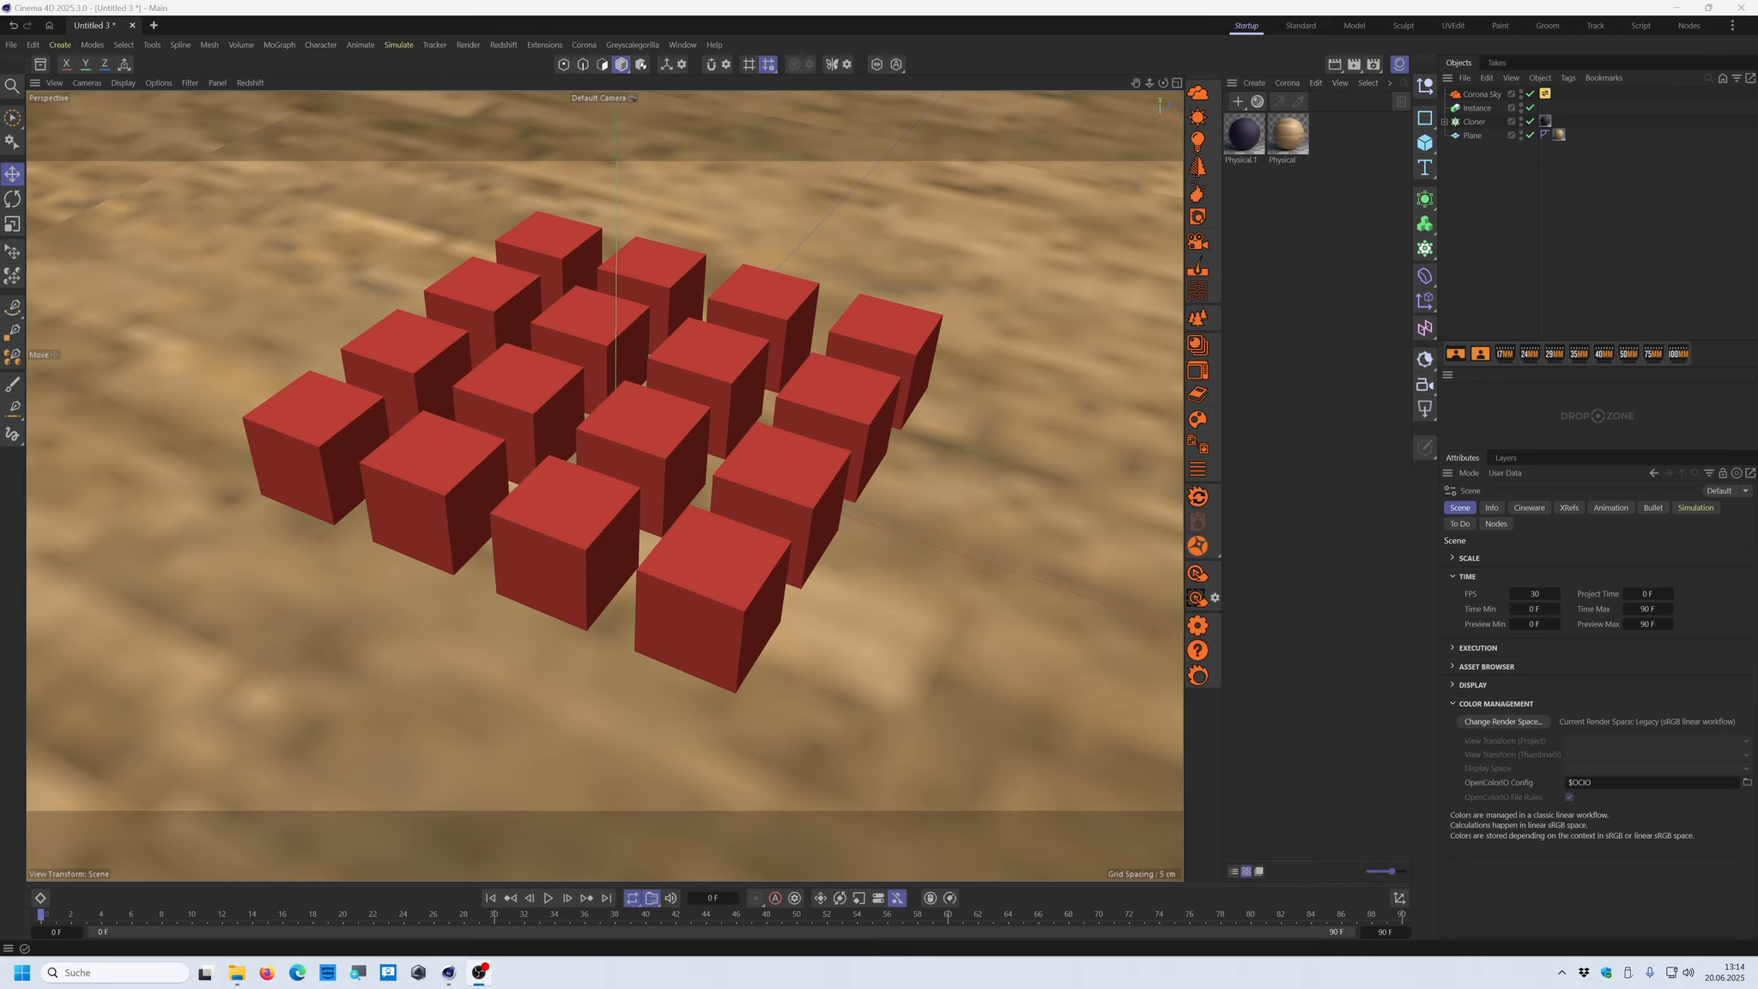
# Show the scene's settings in the attributes and expand its Color Management section
pyautogui.click(1496, 703)
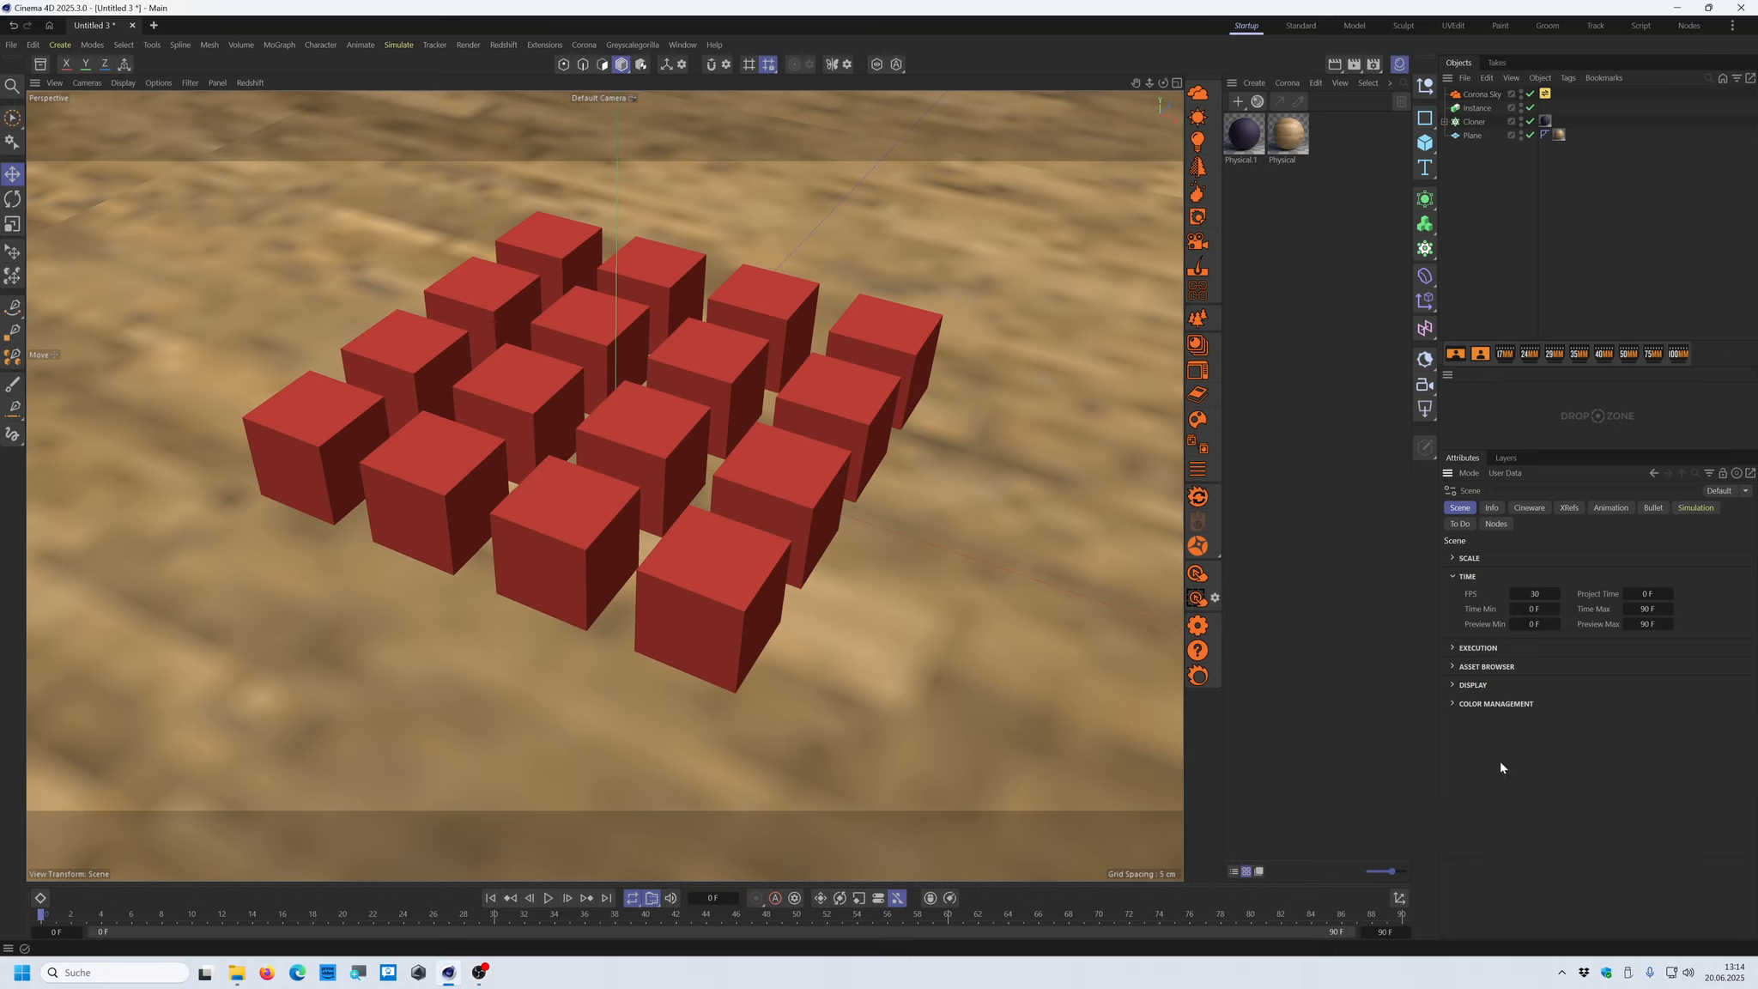
pyautogui.click(1464, 473)
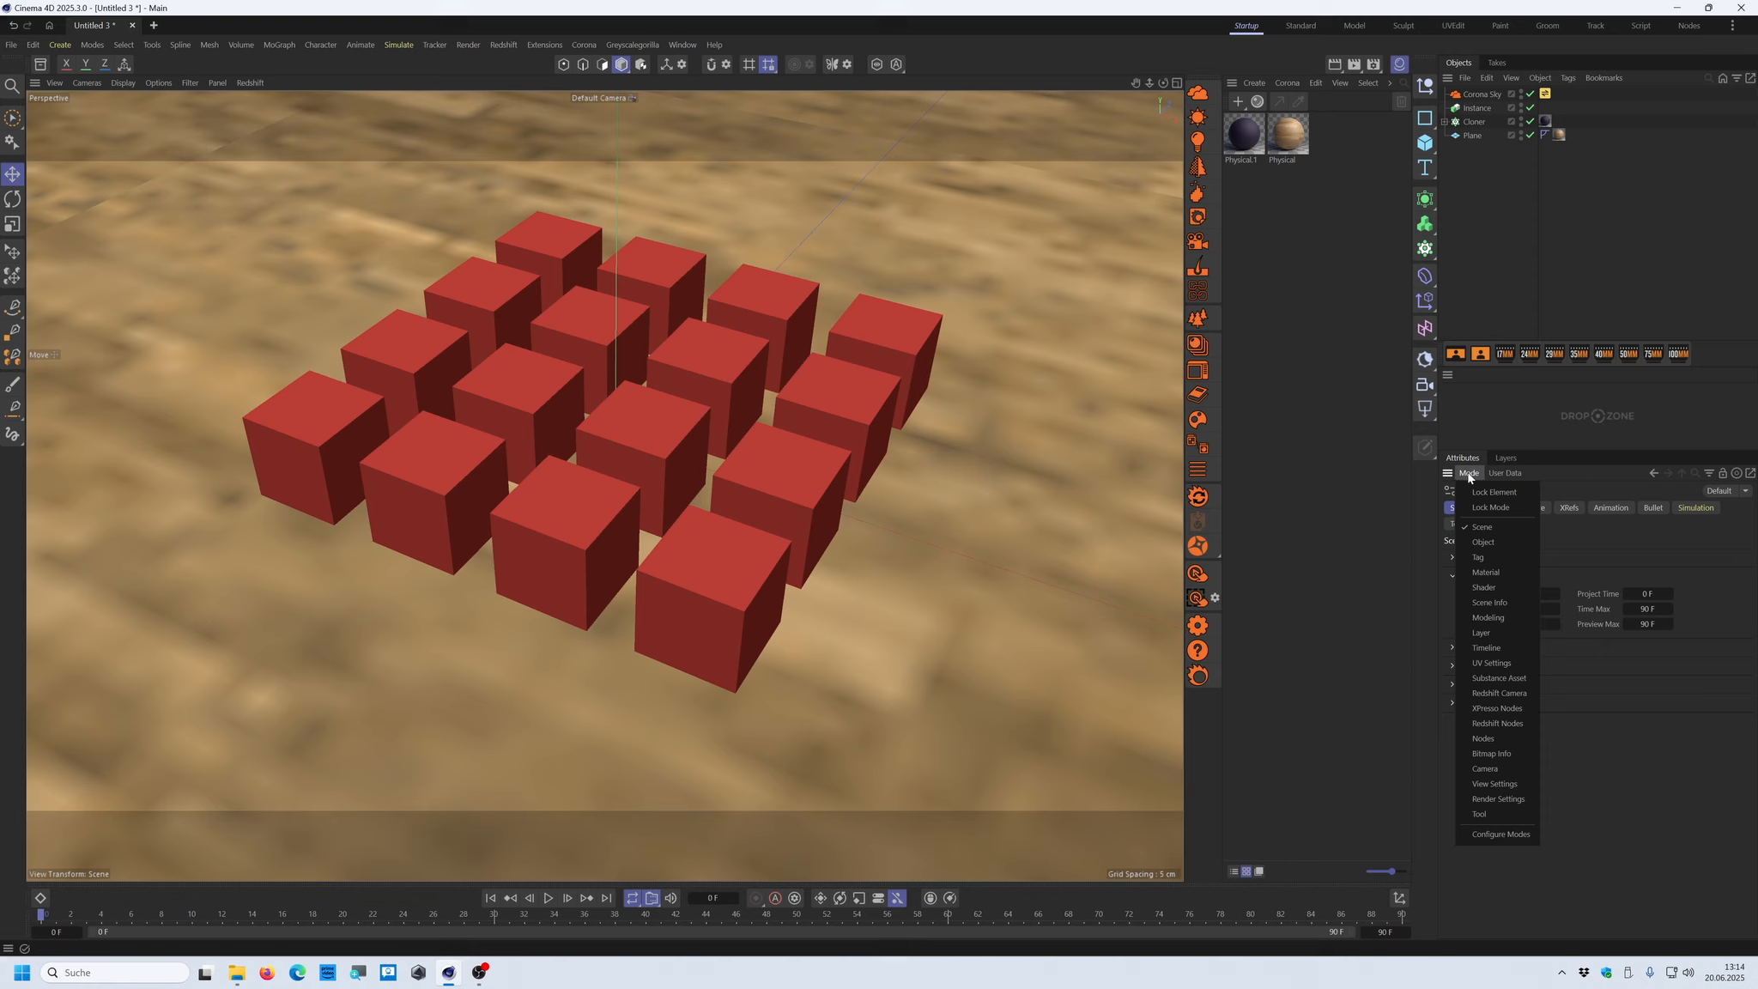
pyautogui.click(1485, 526)
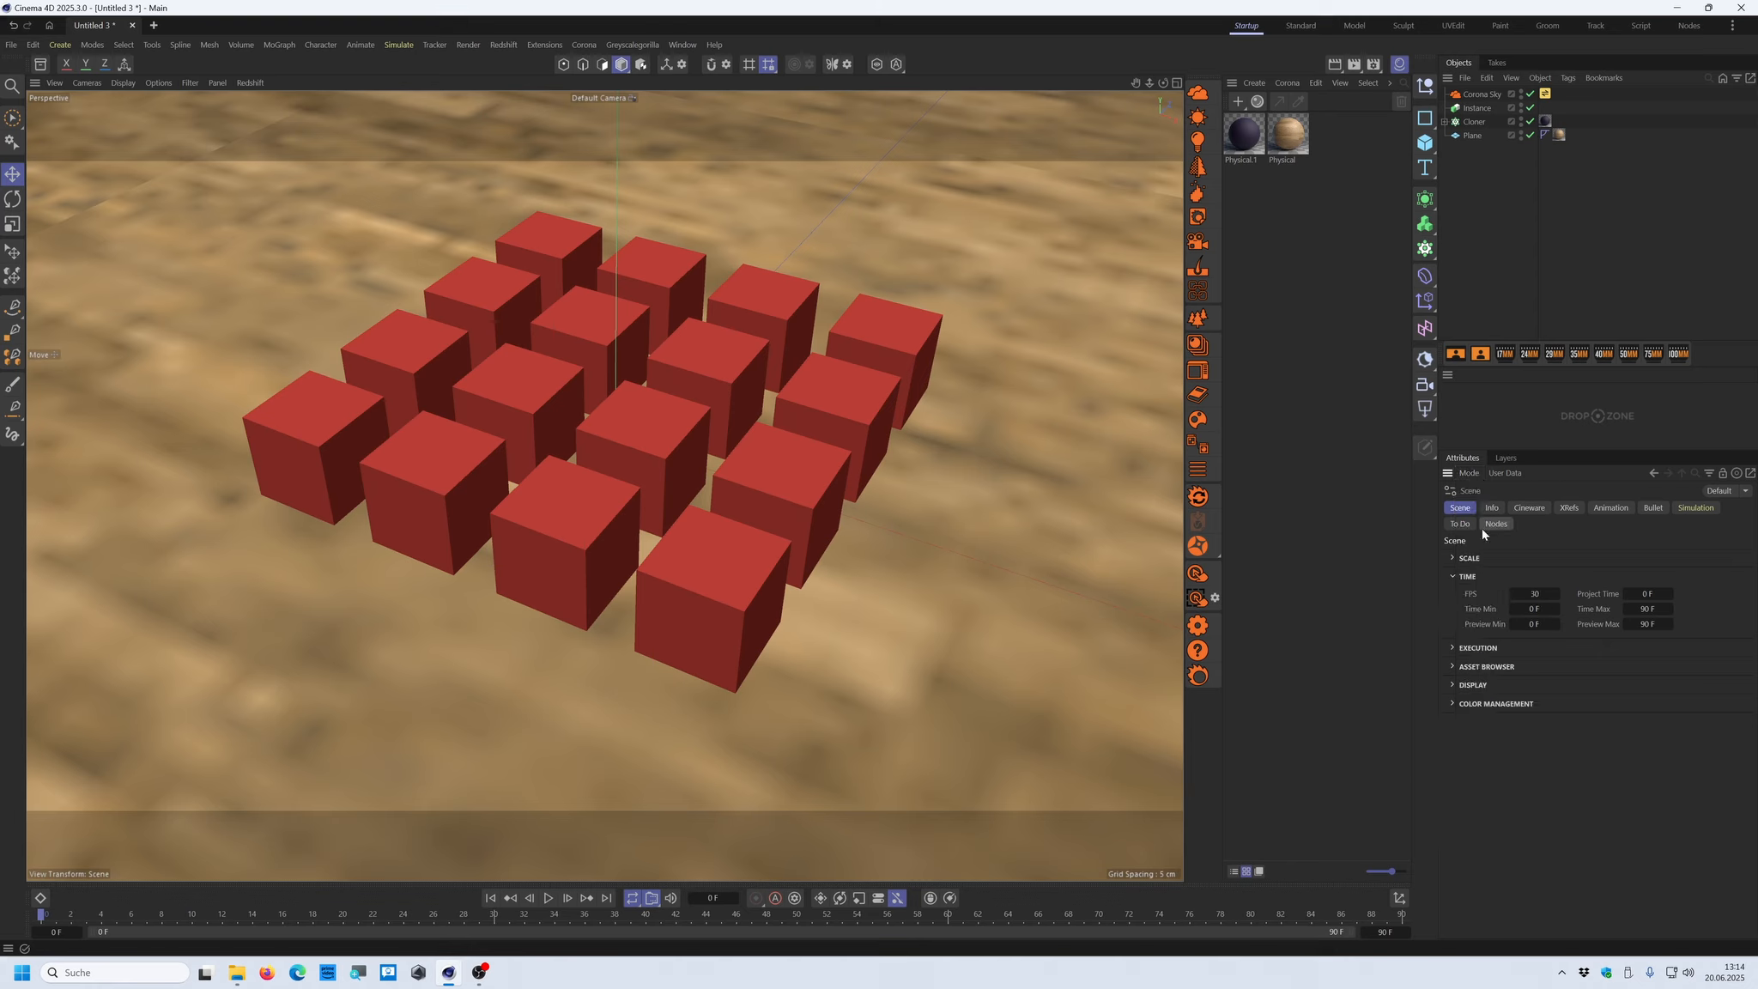
pyautogui.click(1453, 703)
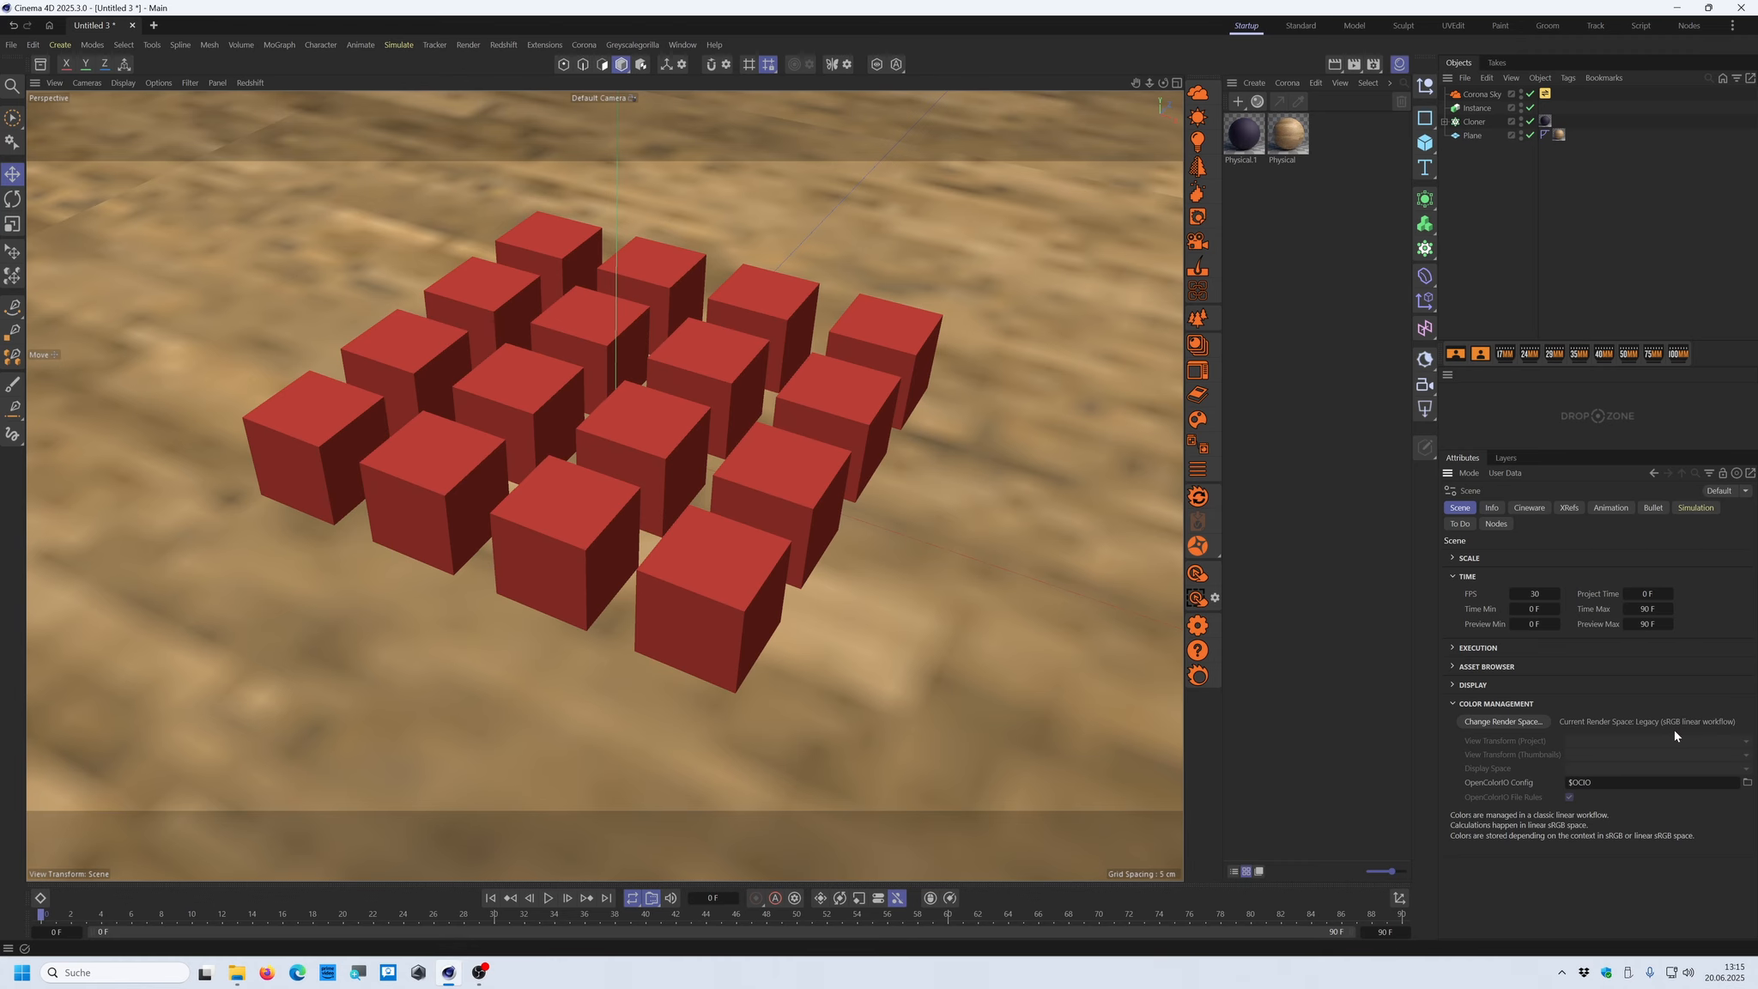
# Open the Corona frame buffer, compare the render with and without ACES OT, and leave ACES OT disabled
pyautogui.click(1198, 573)
pyautogui.moveTo(1395, 418); pyautogui.dragTo(836, 203)
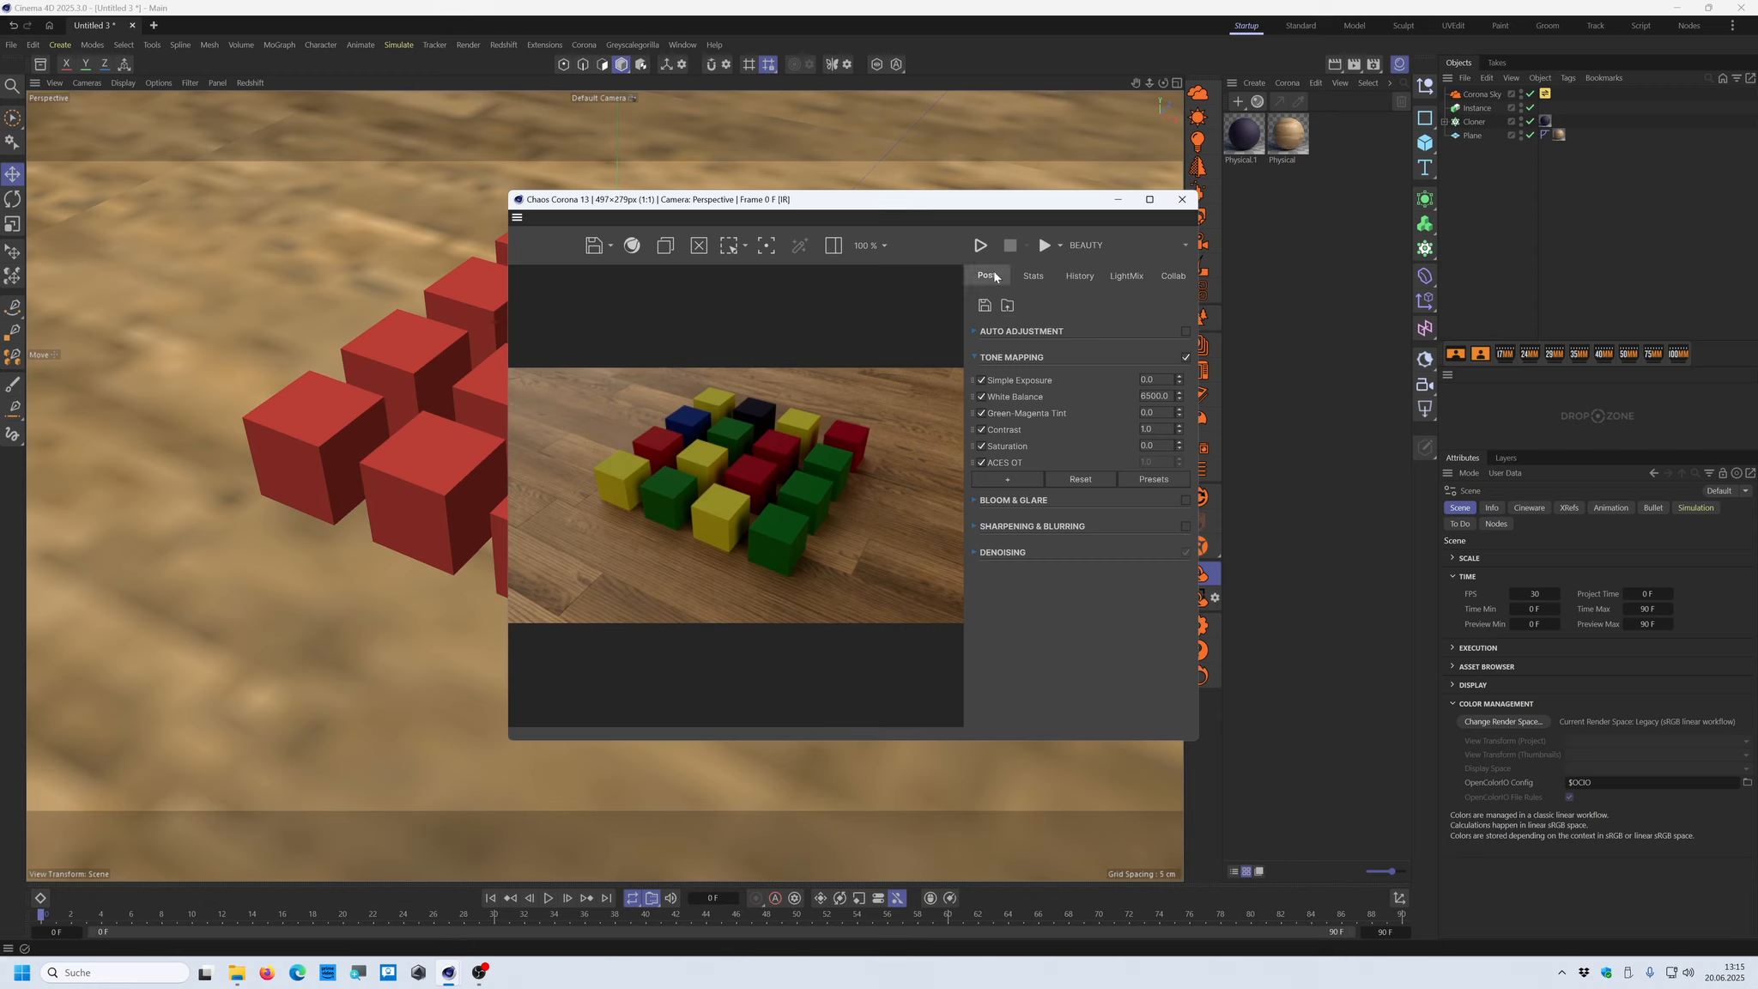
pyautogui.click(982, 462)
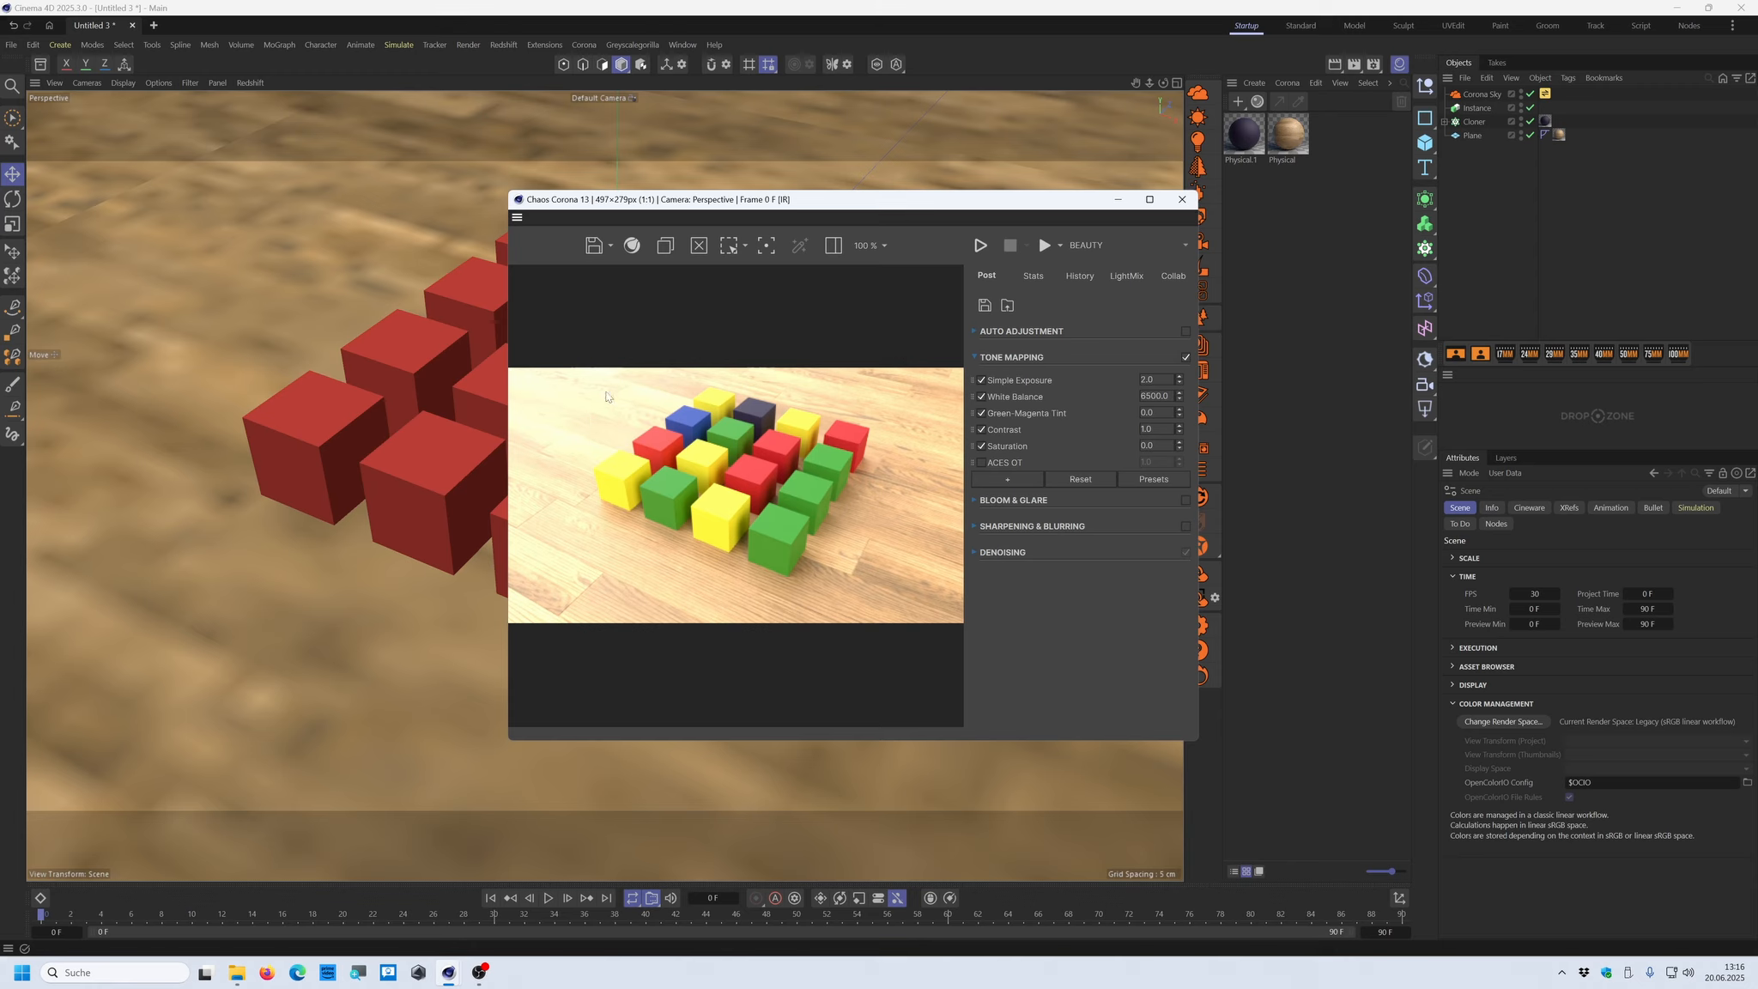
pyautogui.click(982, 462)
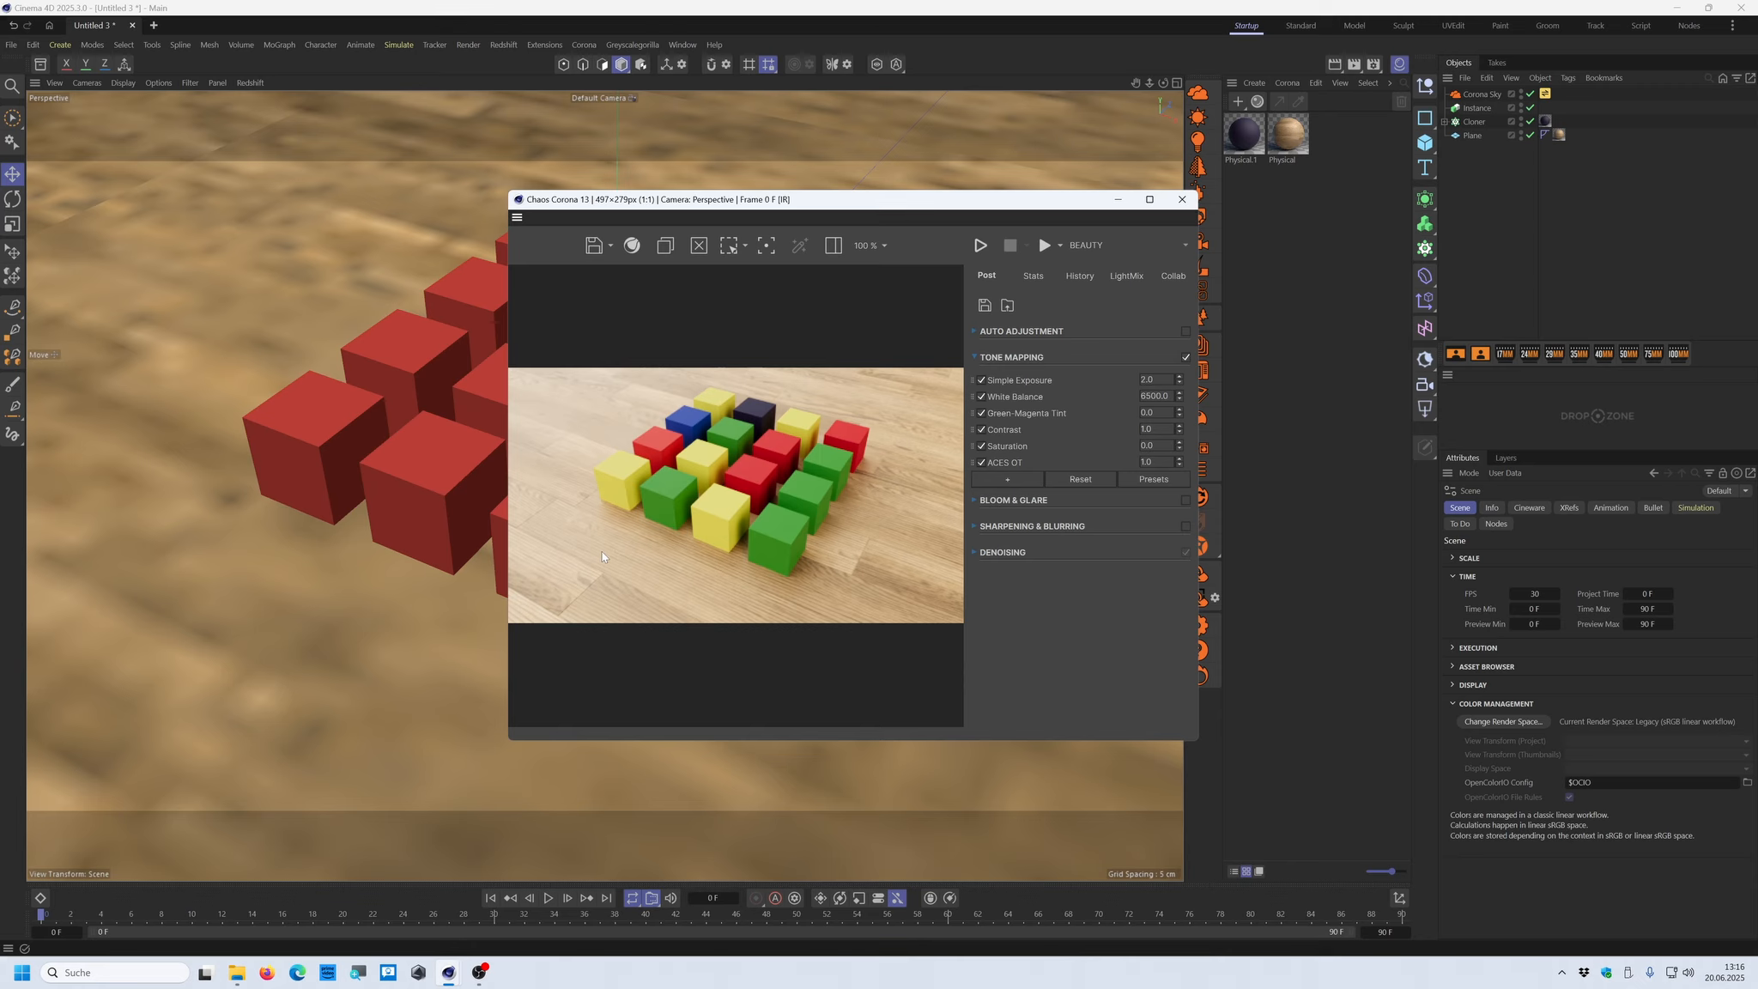
pyautogui.click(983, 463)
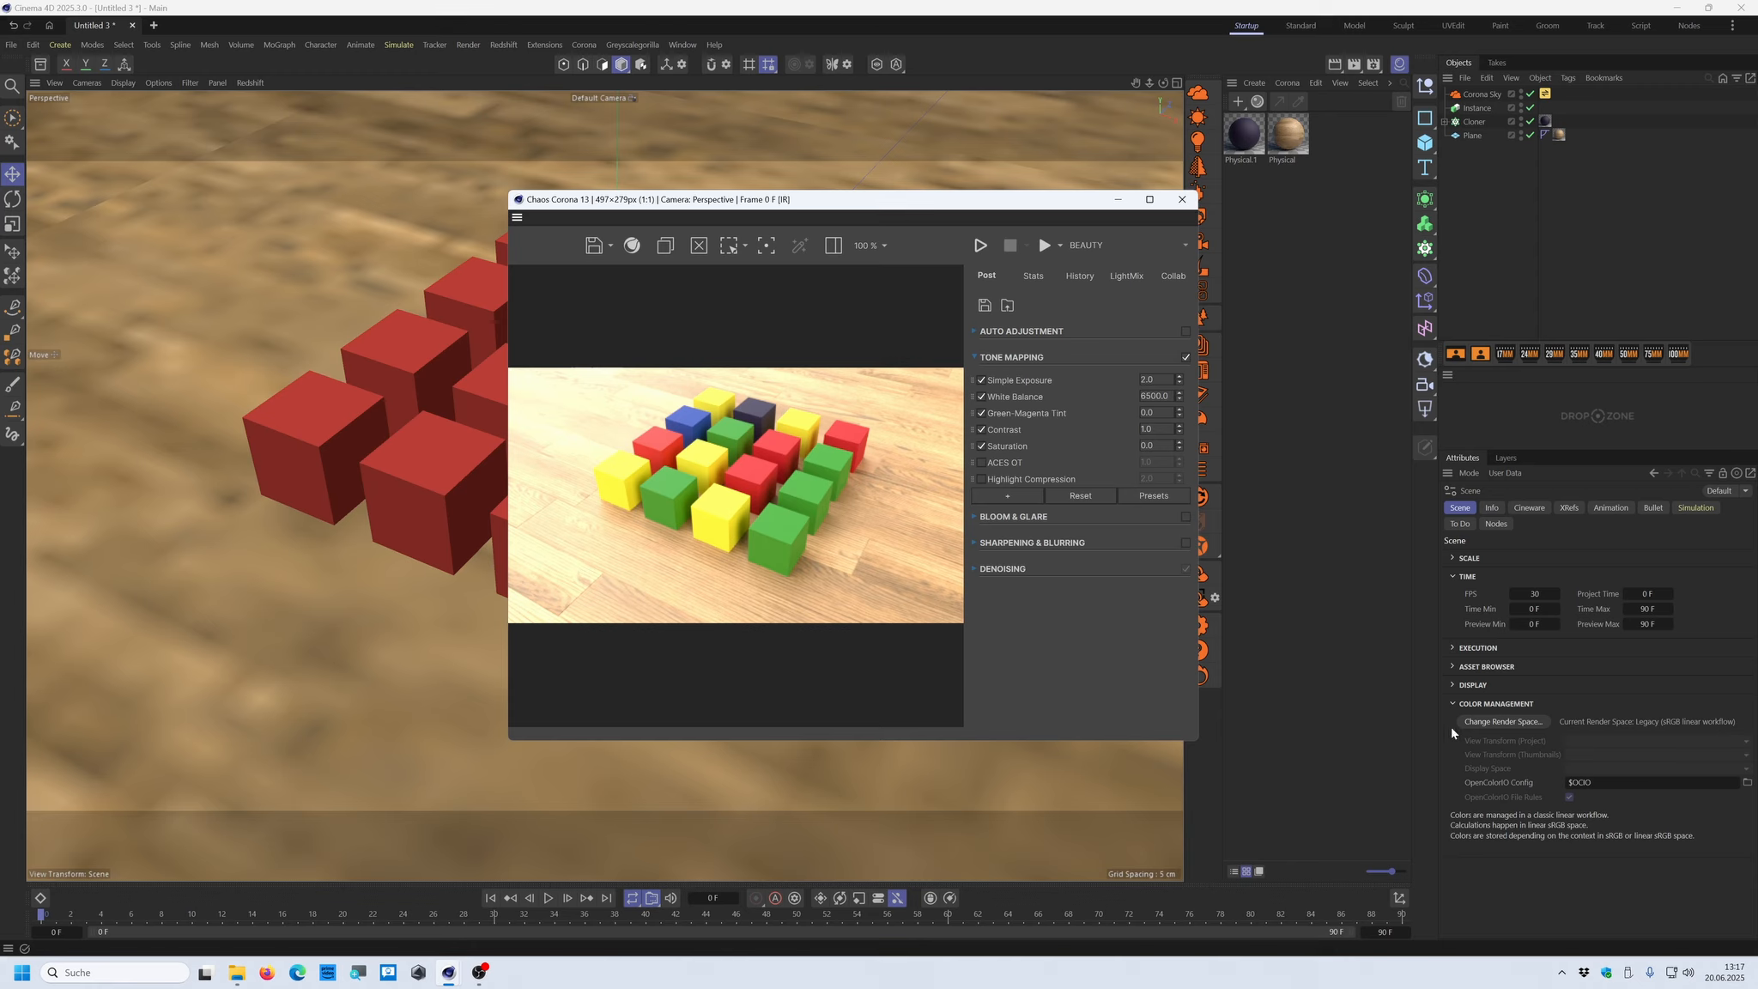
# Convert the scene's render space to ACEScg with Convert Colors enabled
pyautogui.click(1500, 723)
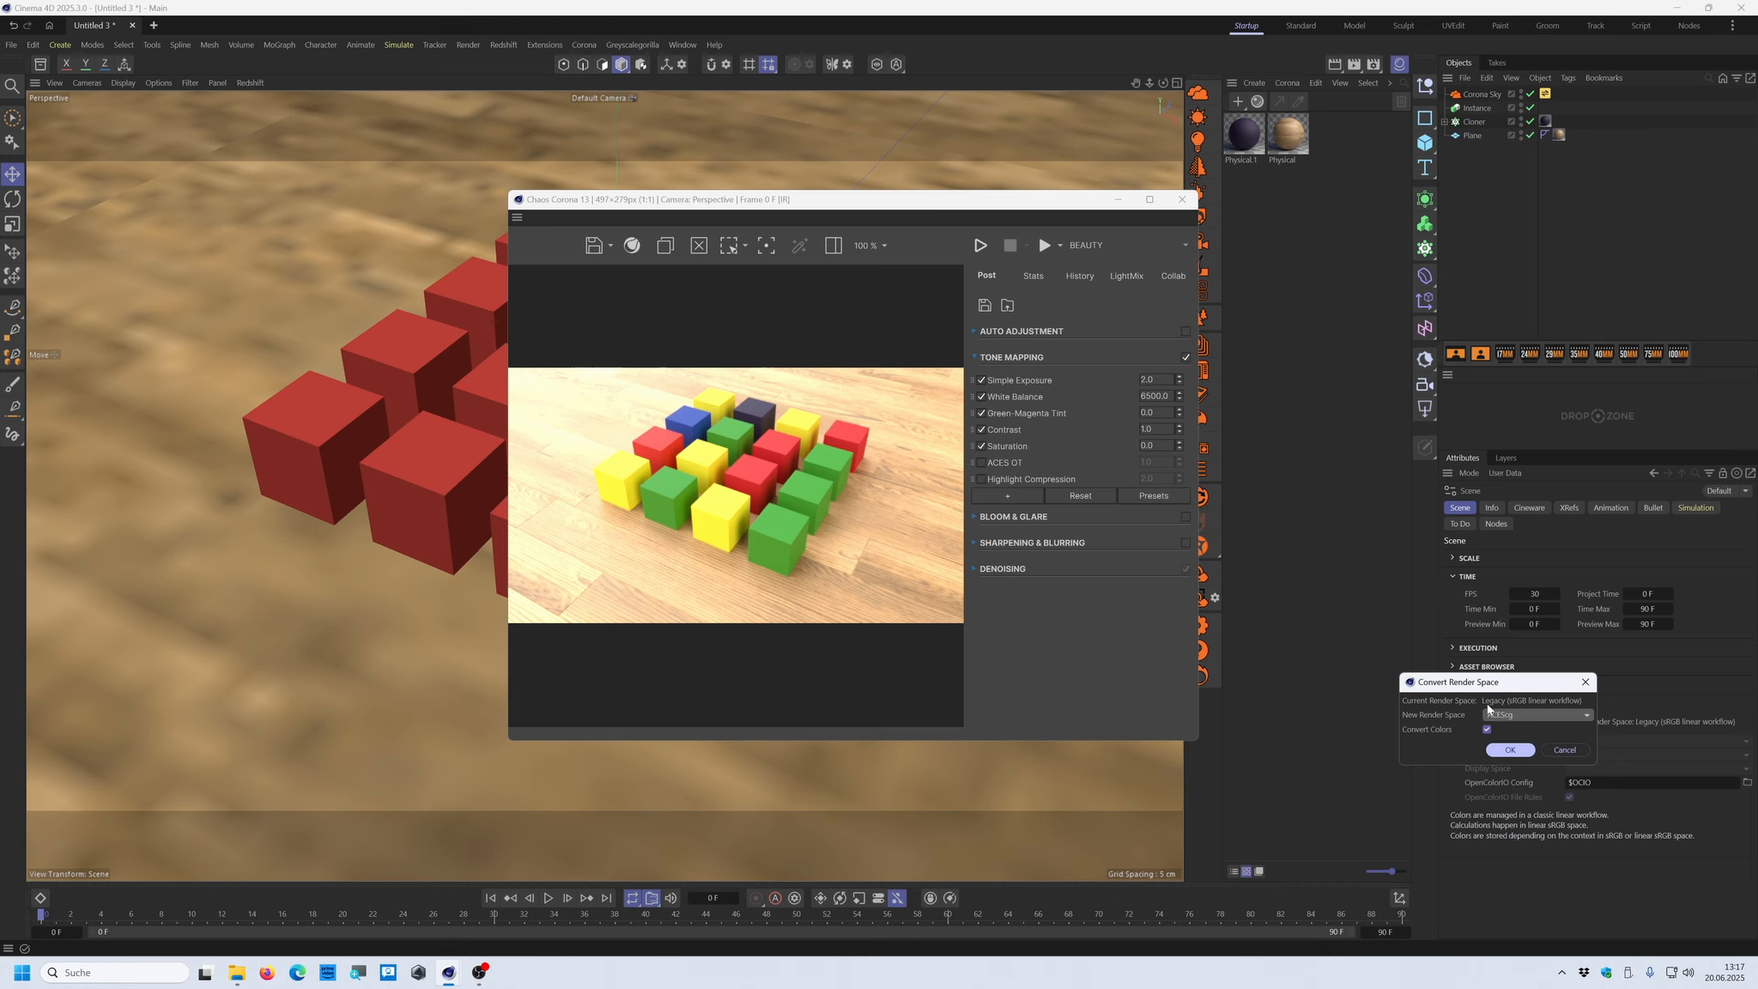
pyautogui.click(1509, 748)
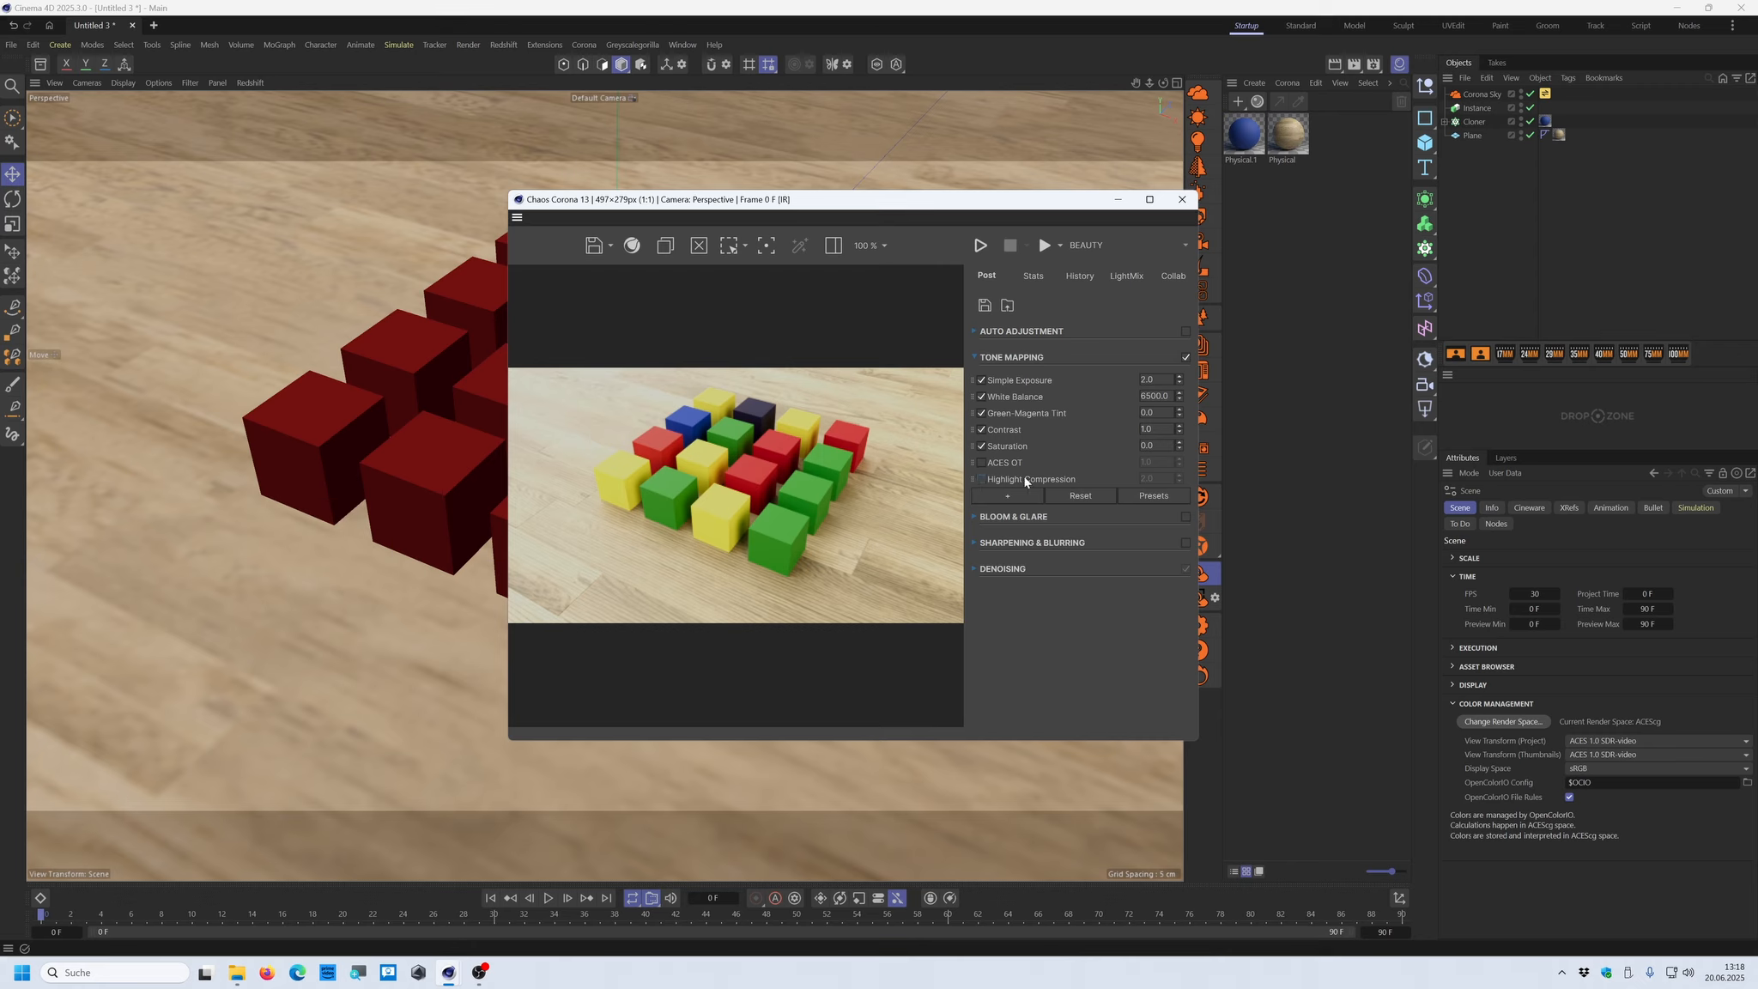
# Compare the render with Highlight Compression and with ACES OT, leave both disabled, and close the frame buffer
pyautogui.click(981, 478)
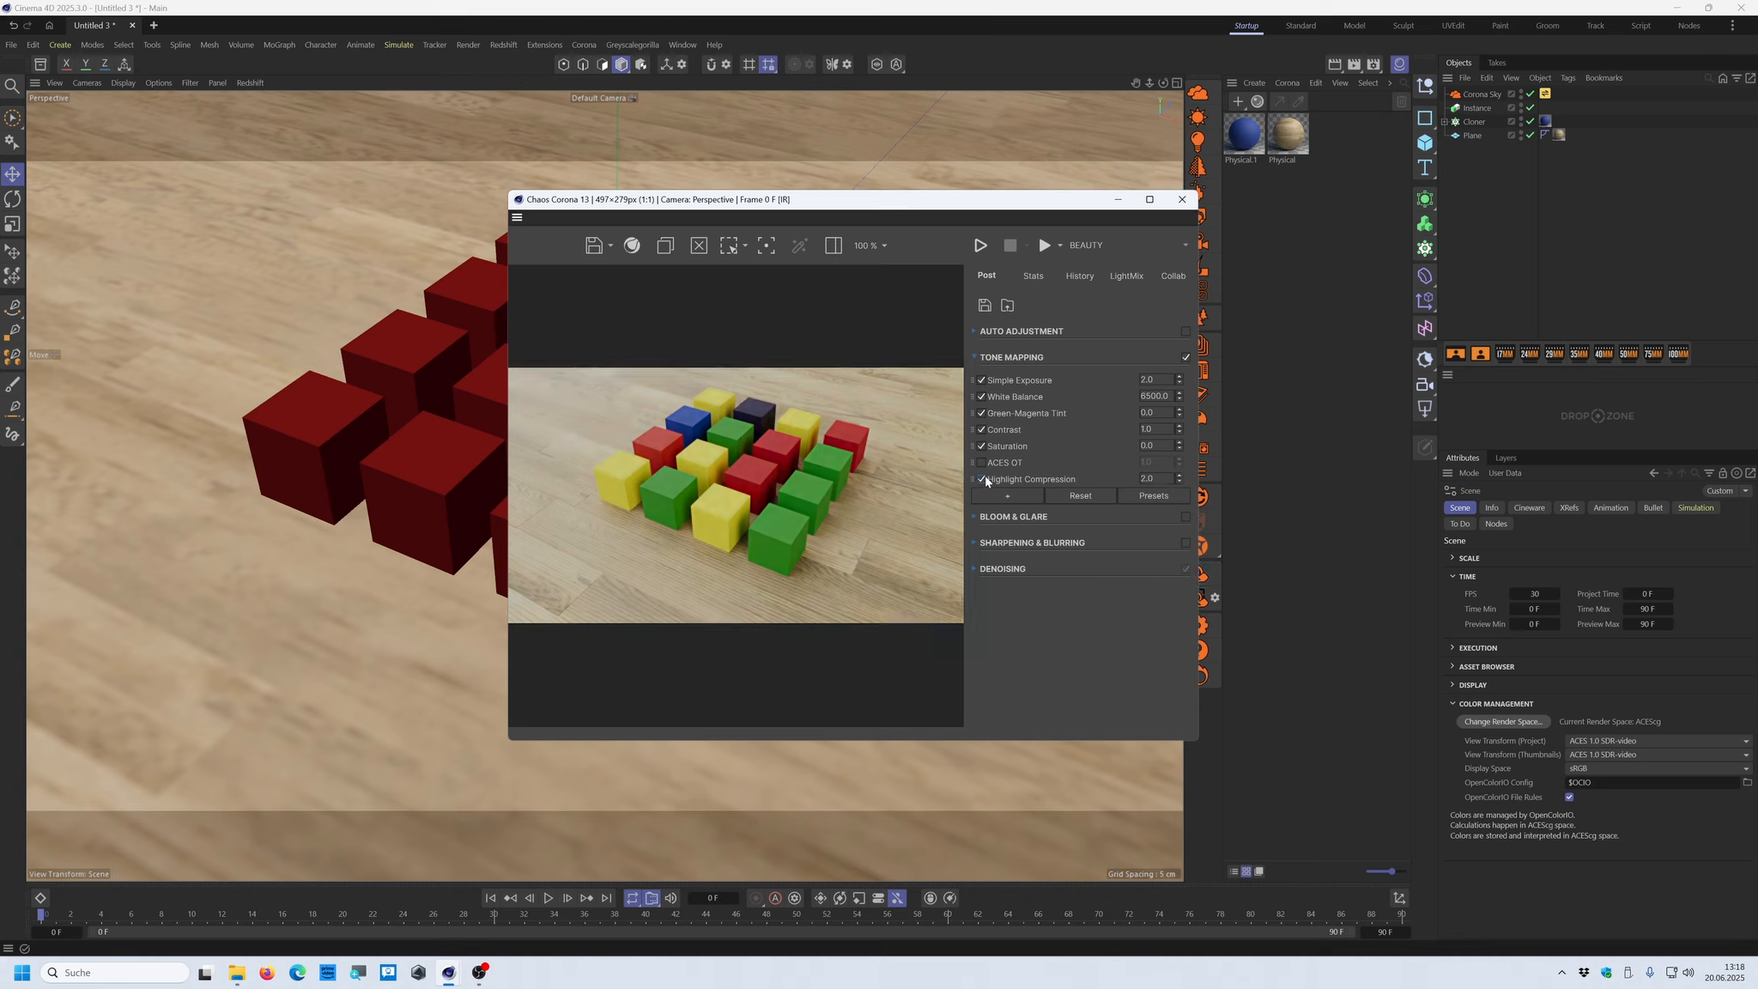
pyautogui.click(982, 479)
pyautogui.click(983, 464)
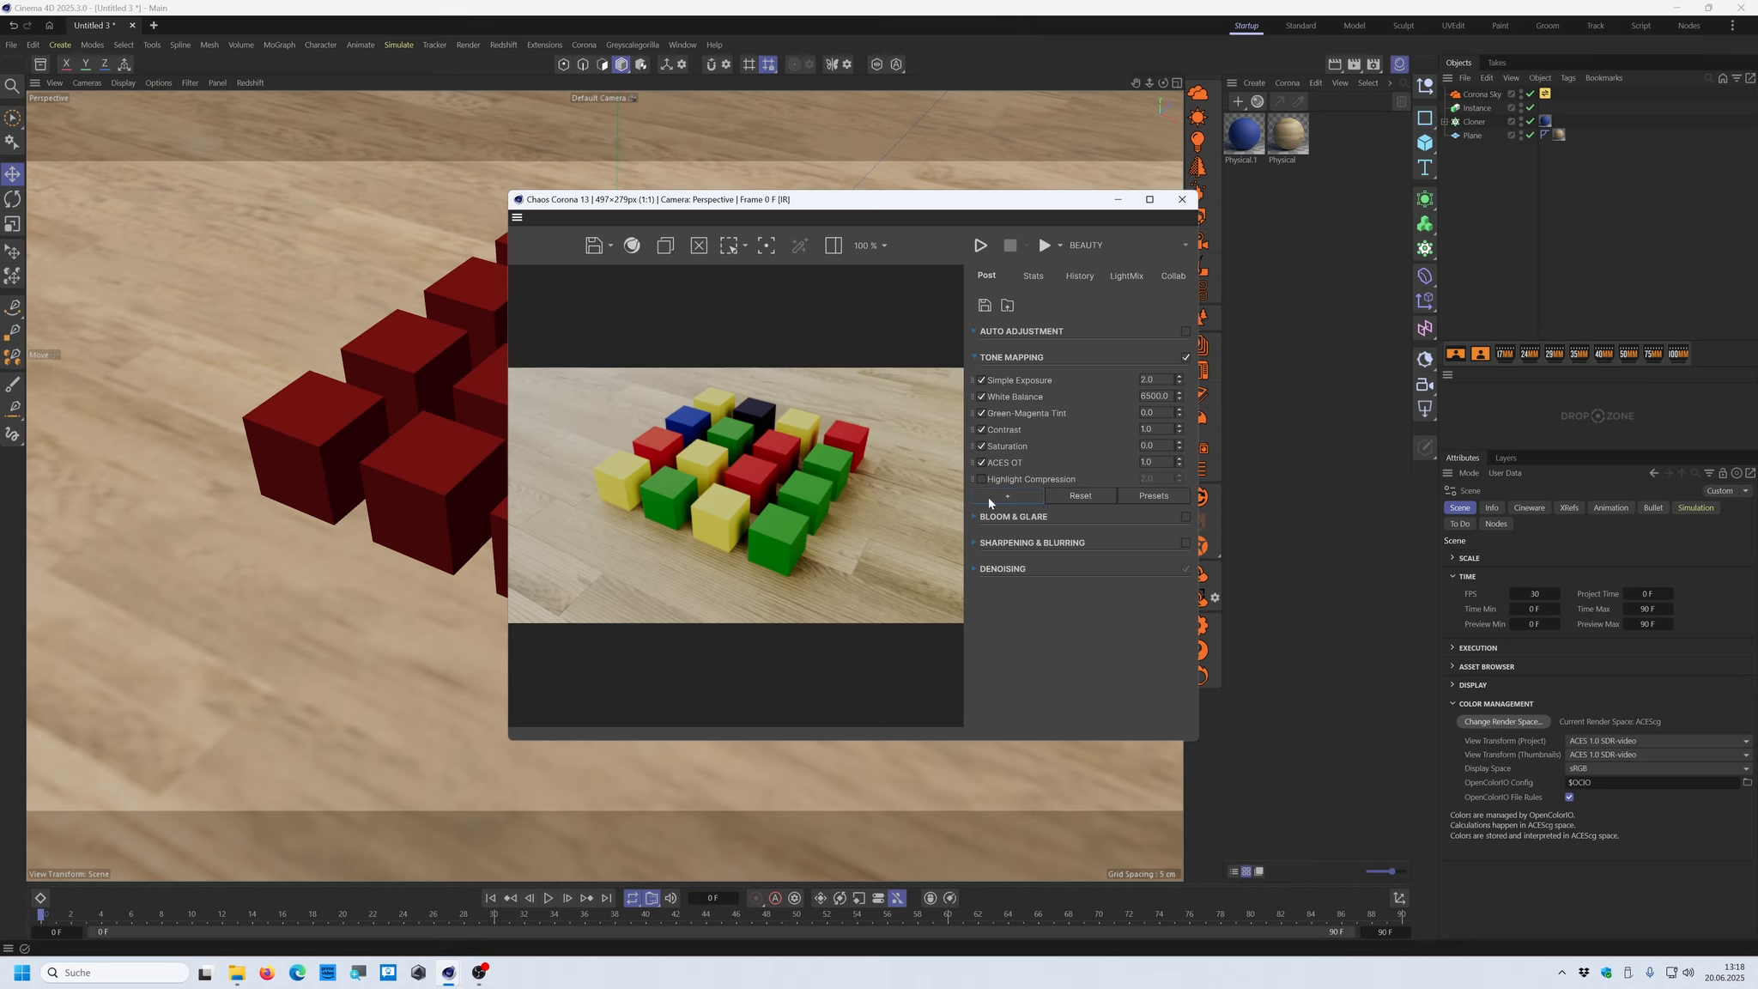
pyautogui.click(982, 462)
pyautogui.click(1181, 200)
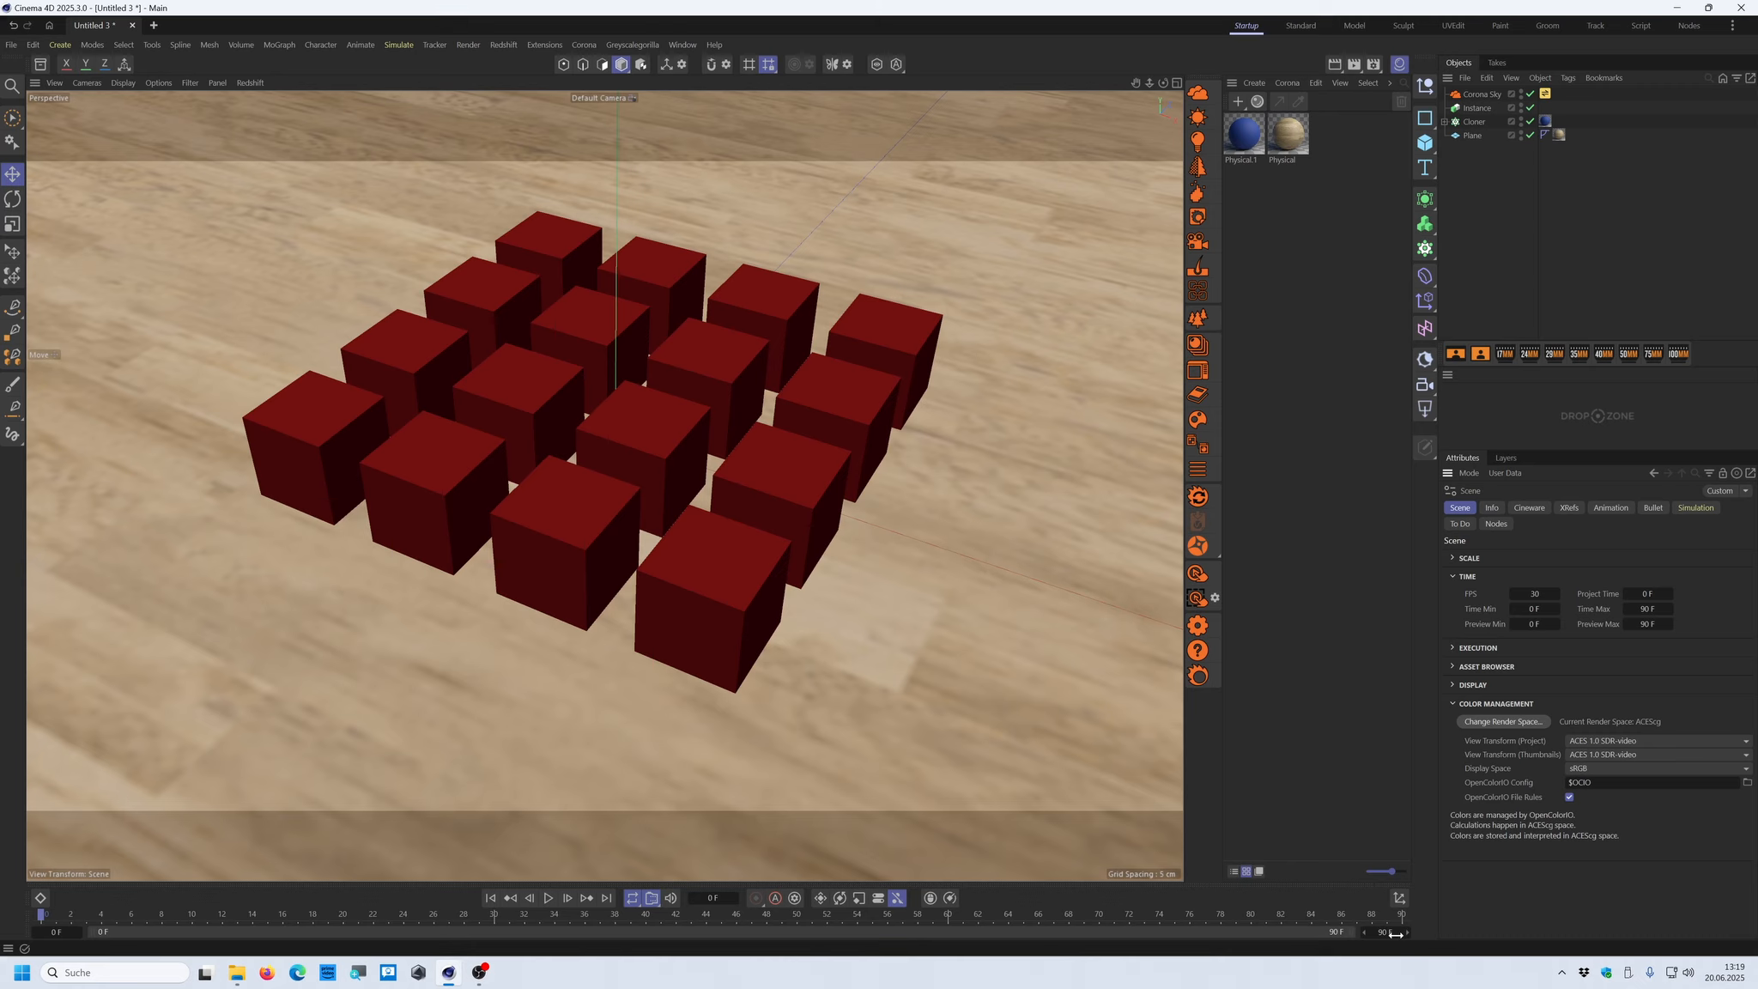
# Set the scene's frame rate to 25 FPS
pyautogui.click(1536, 593)
pyautogui.write('25')
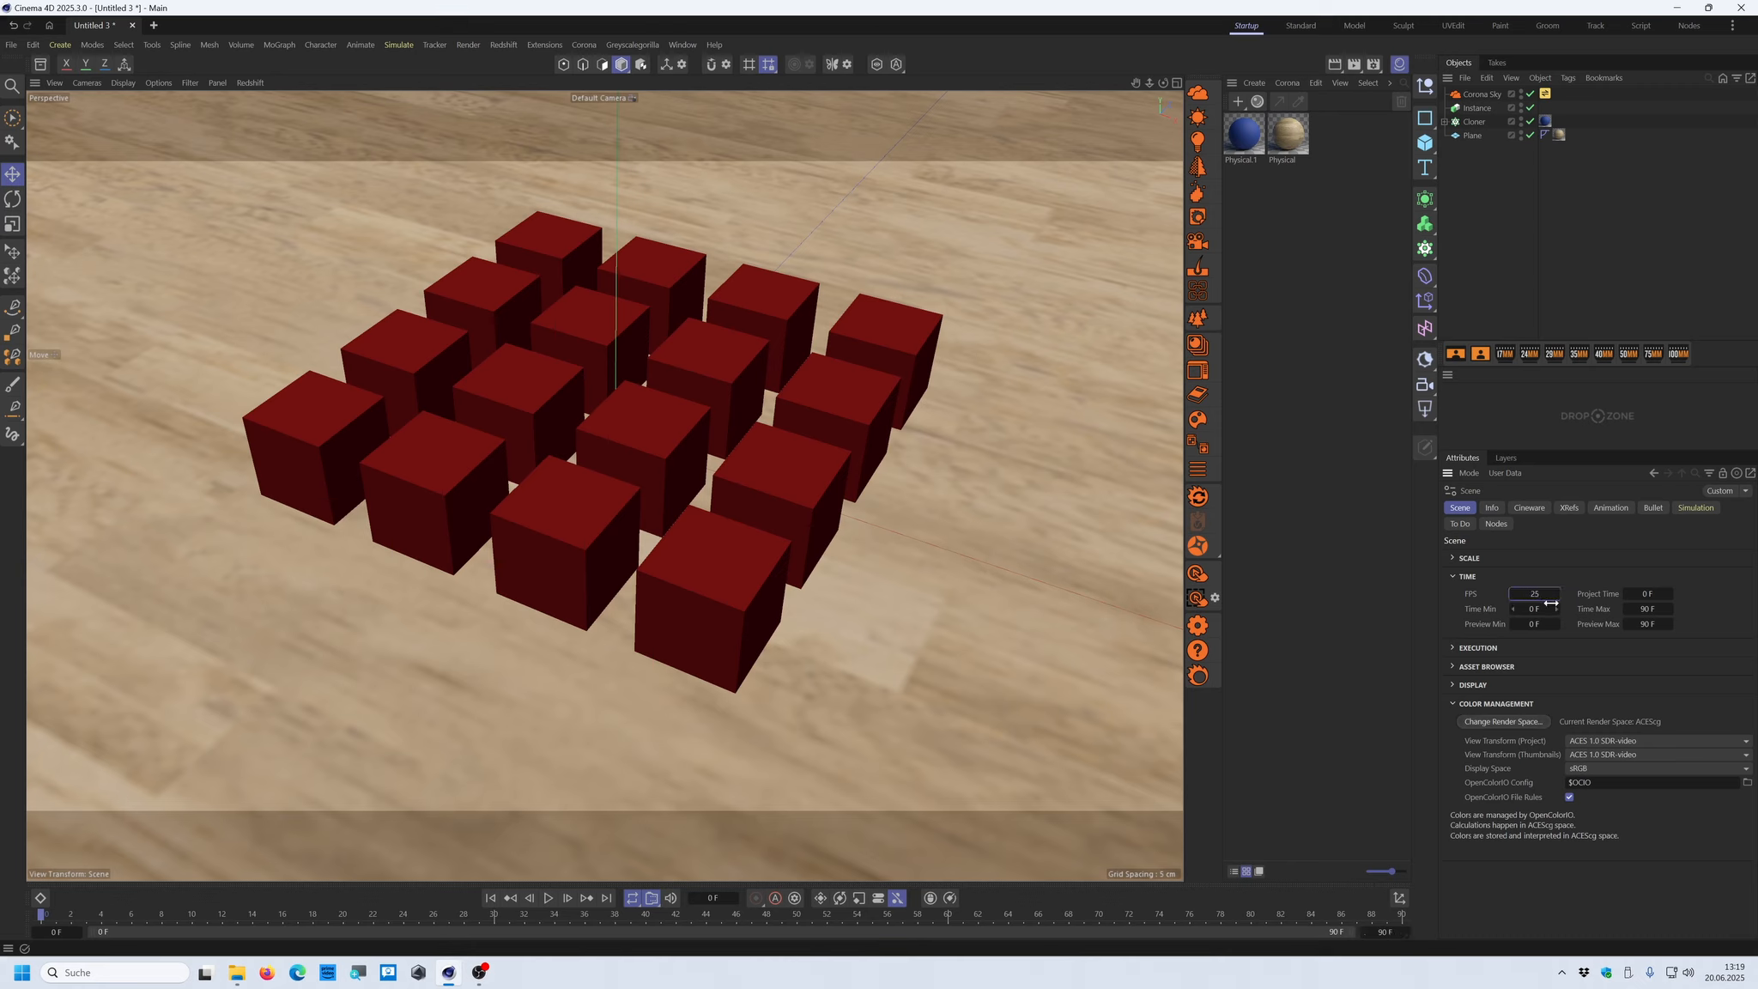
pyautogui.press('Return')
# Disable Use Project Frame Rate in the render settings' output and set the render frame rate to 25
pyautogui.hotkey('ctrl', 'b')
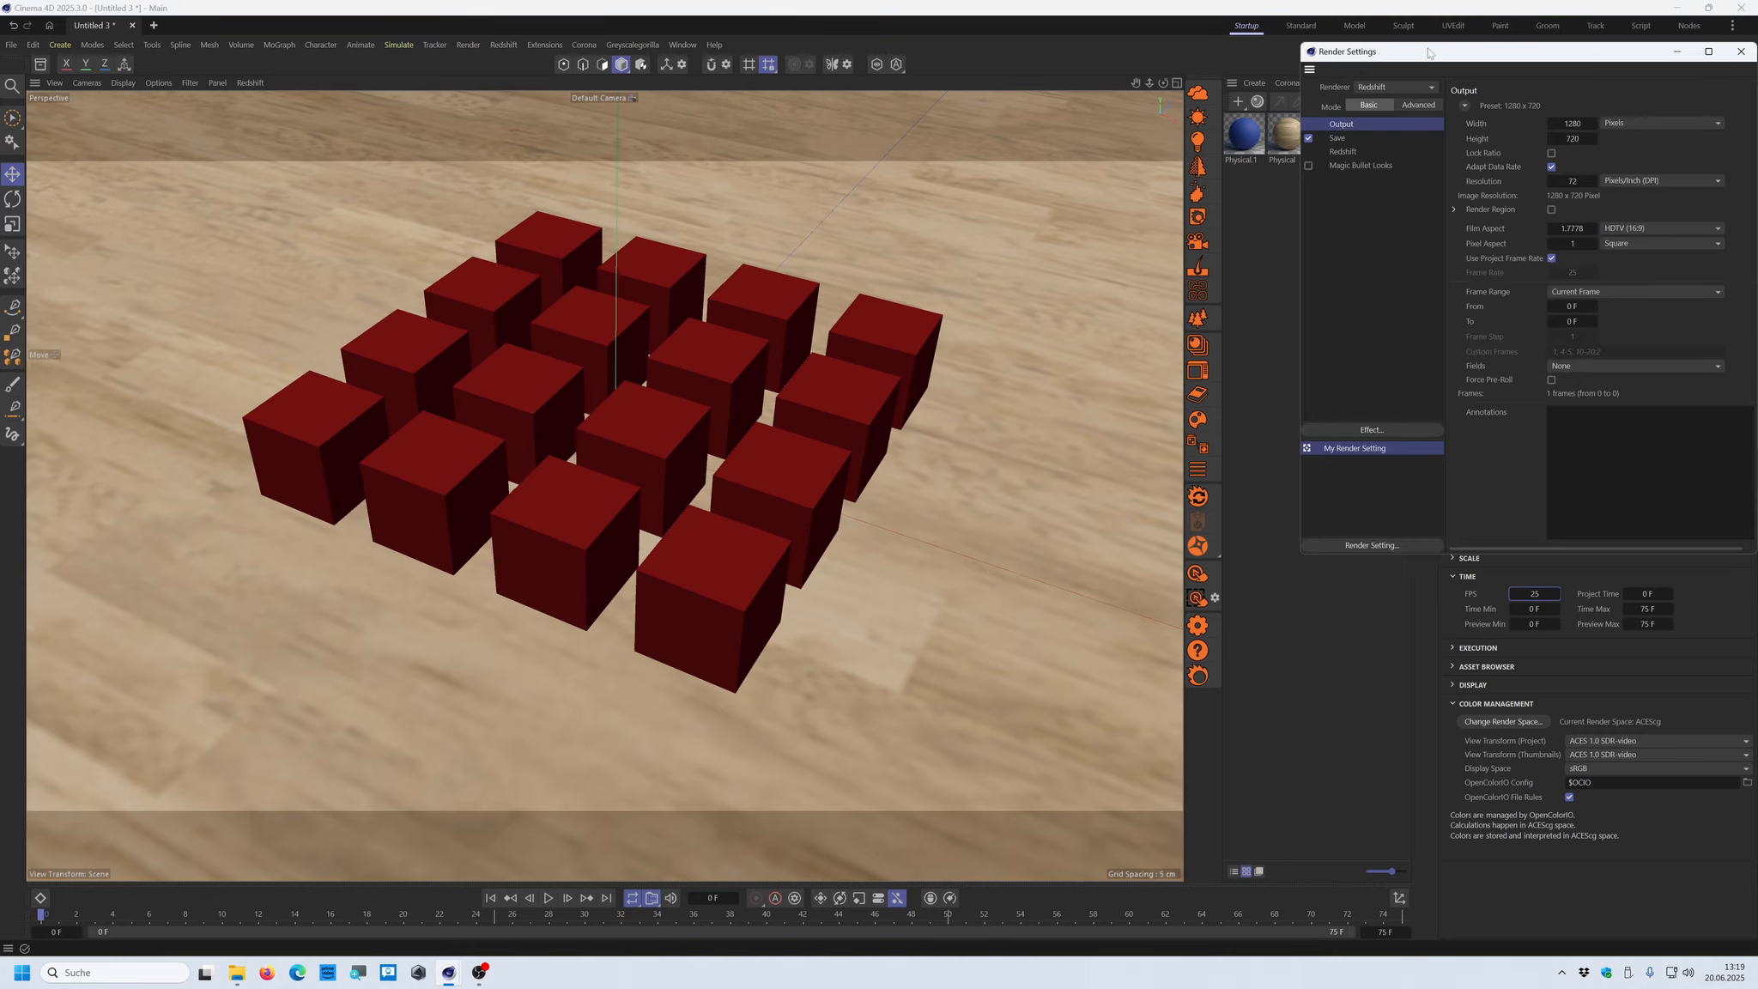
pyautogui.moveTo(1428, 53); pyautogui.dragTo(756, 133)
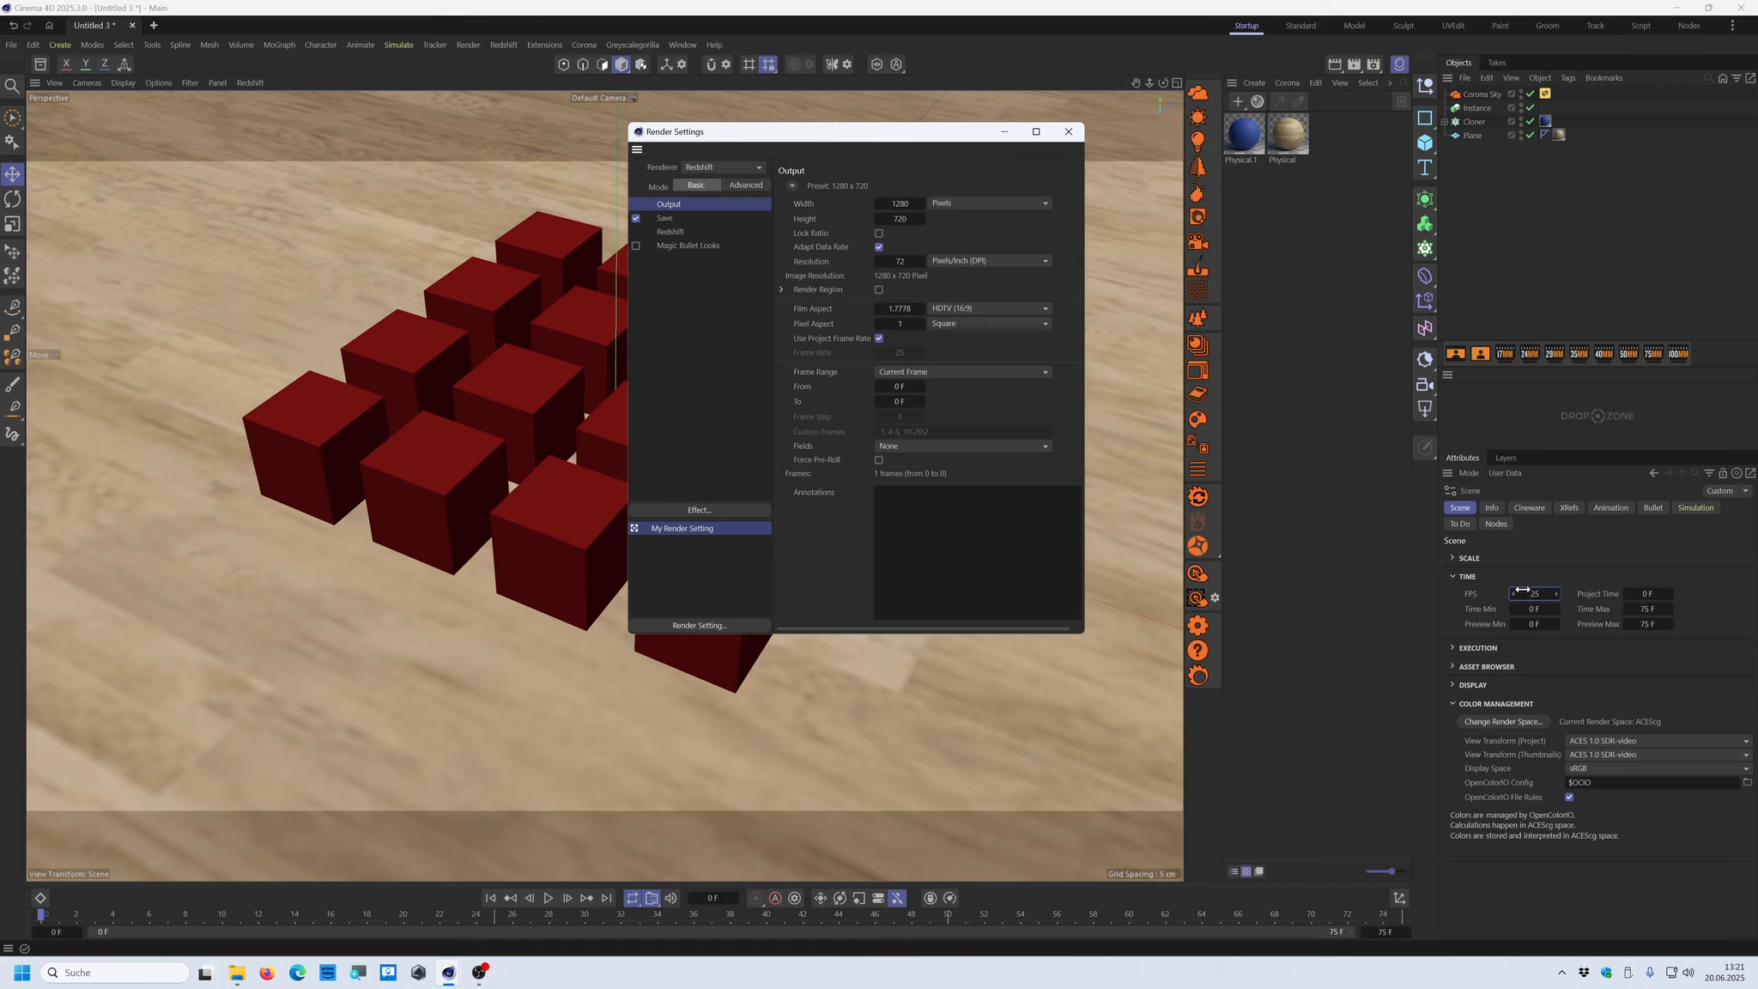
pyautogui.click(1521, 591)
pyautogui.click(880, 339)
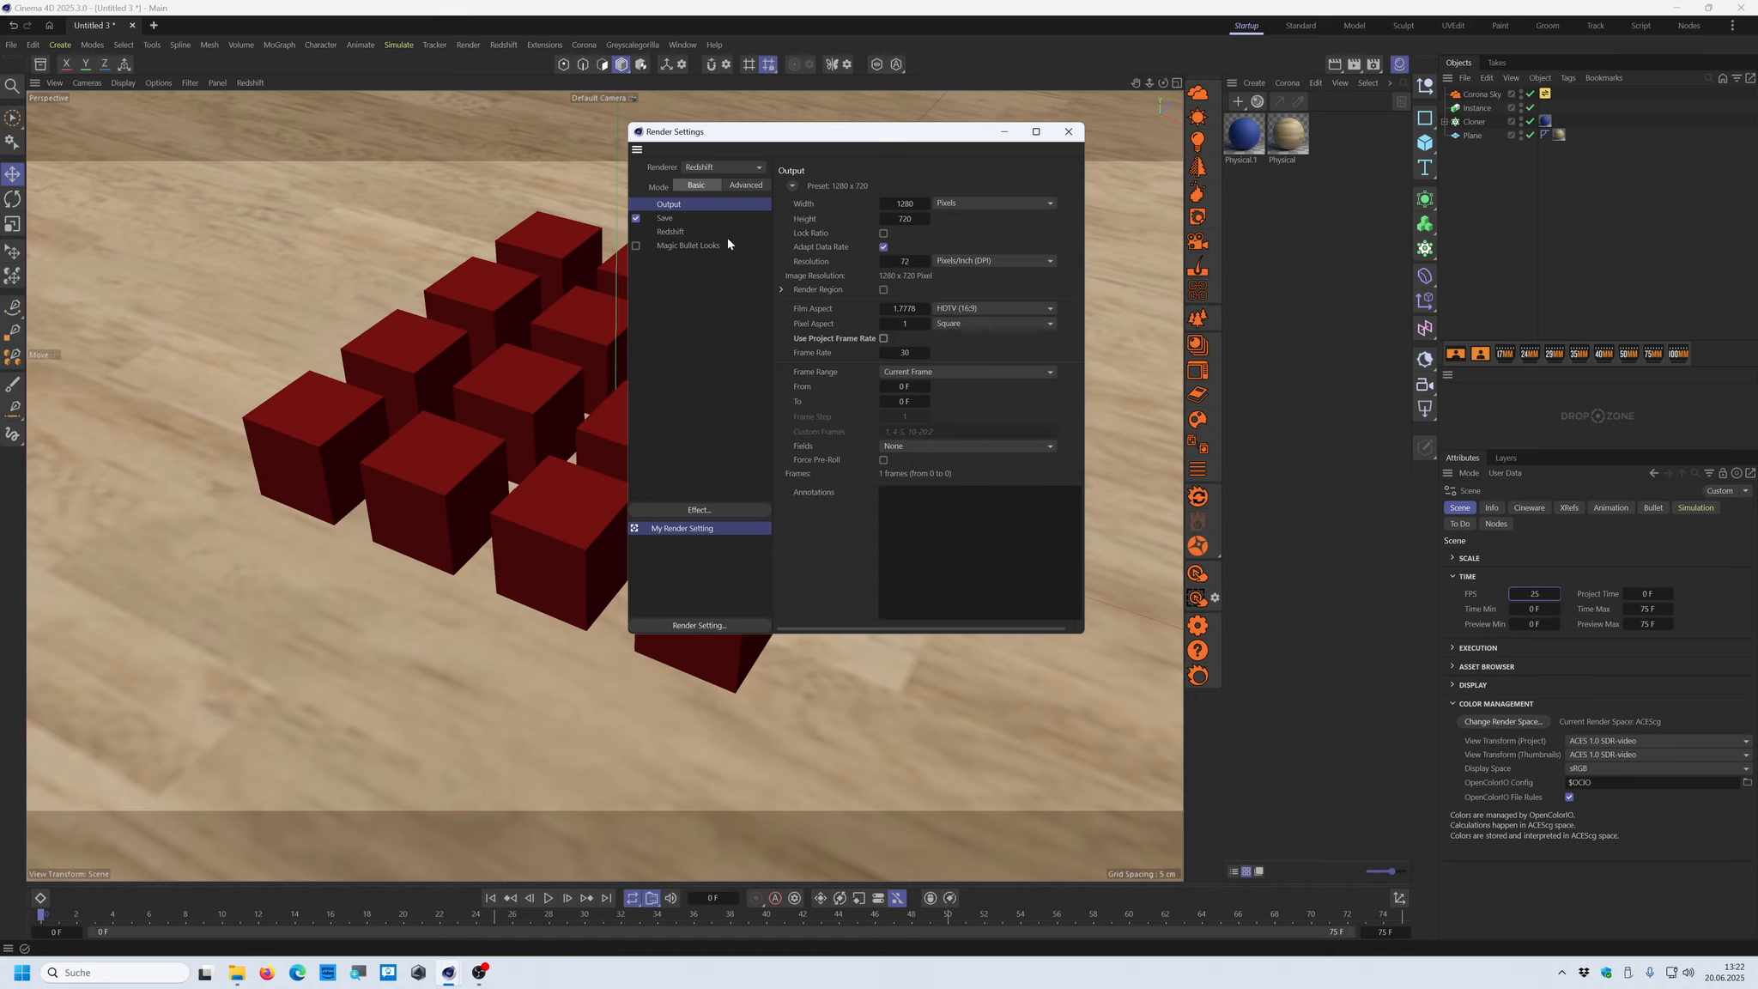
pyautogui.click(885, 340)
pyautogui.click(884, 339)
pyautogui.click(897, 353)
pyautogui.write('25')
pyautogui.press('Return')
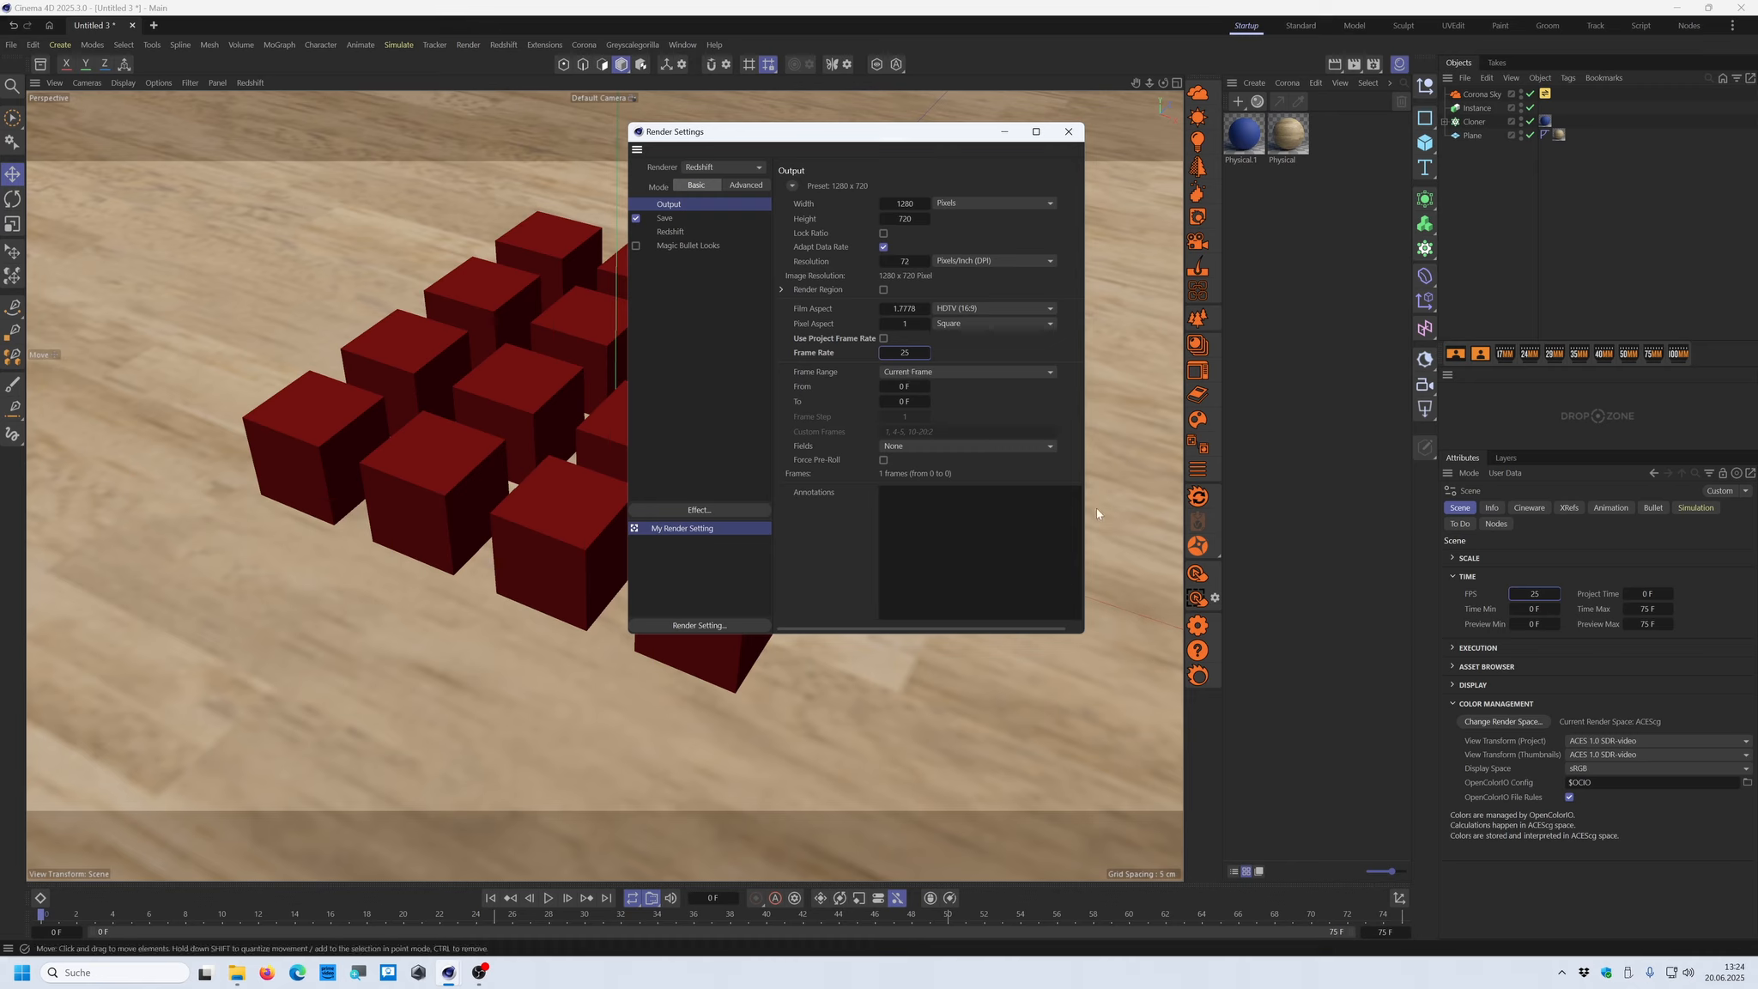
pyautogui.click(1069, 132)
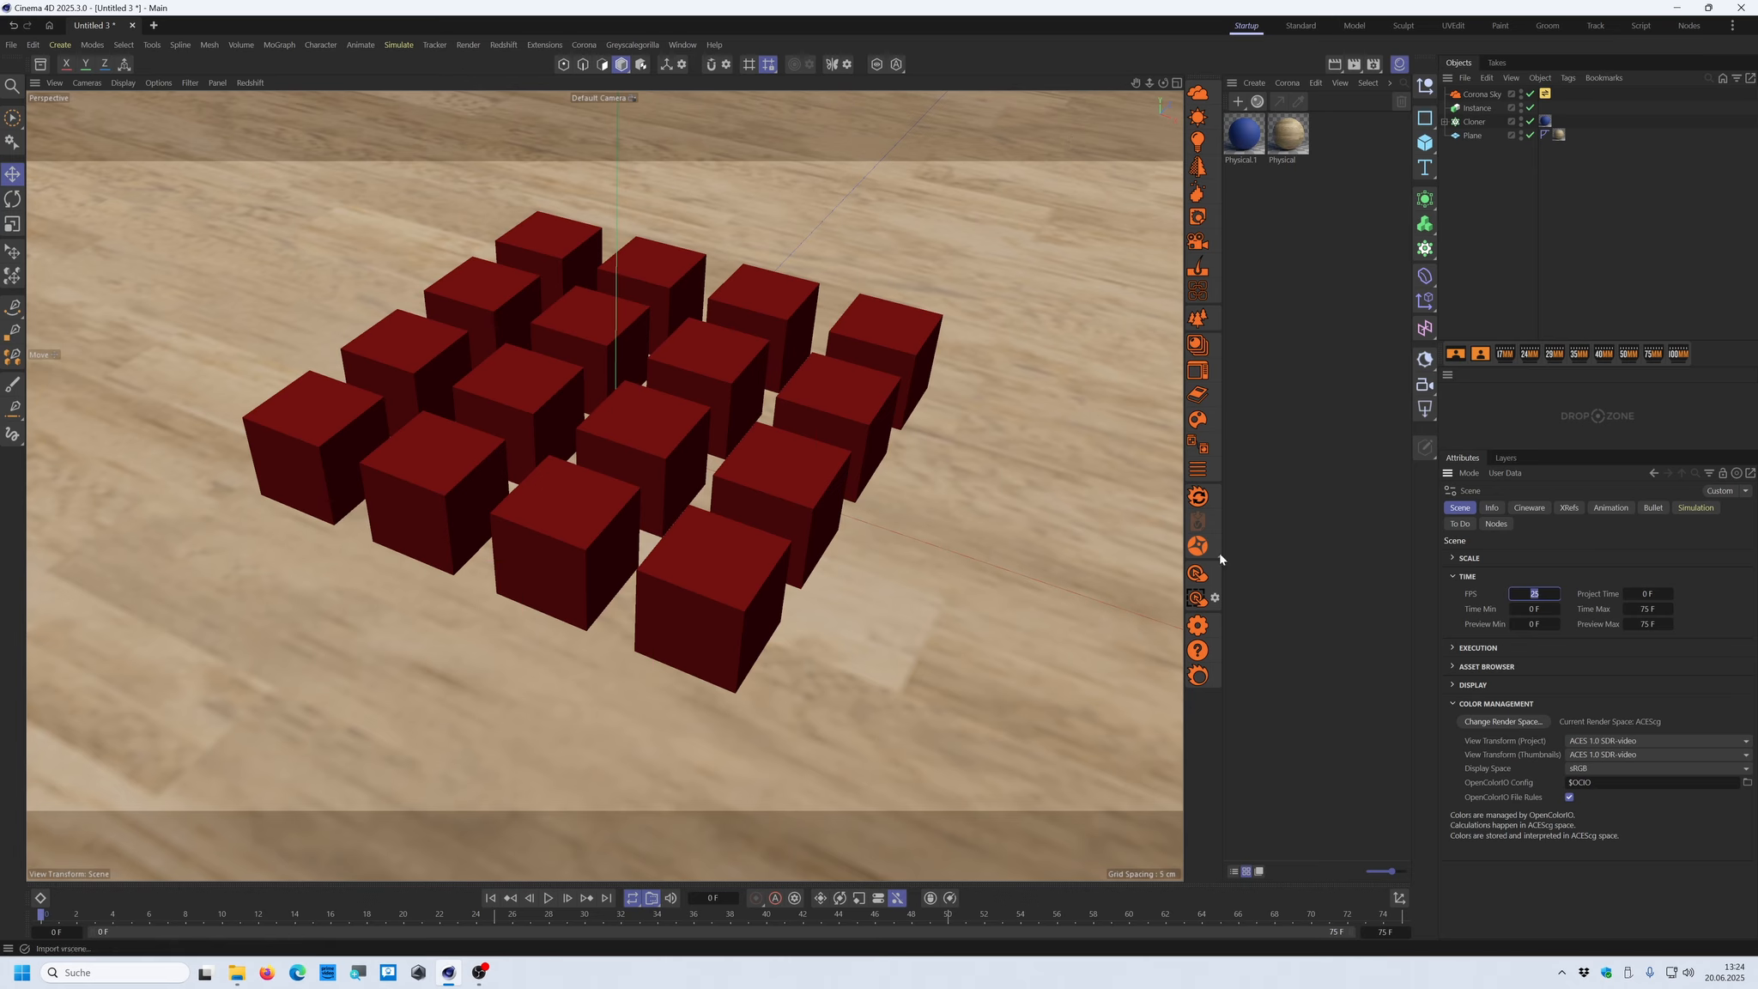
# Open the frame buffer and inspect the wood floor material in the material editor and its nodes in the node material editor
pyautogui.click(1198, 577)
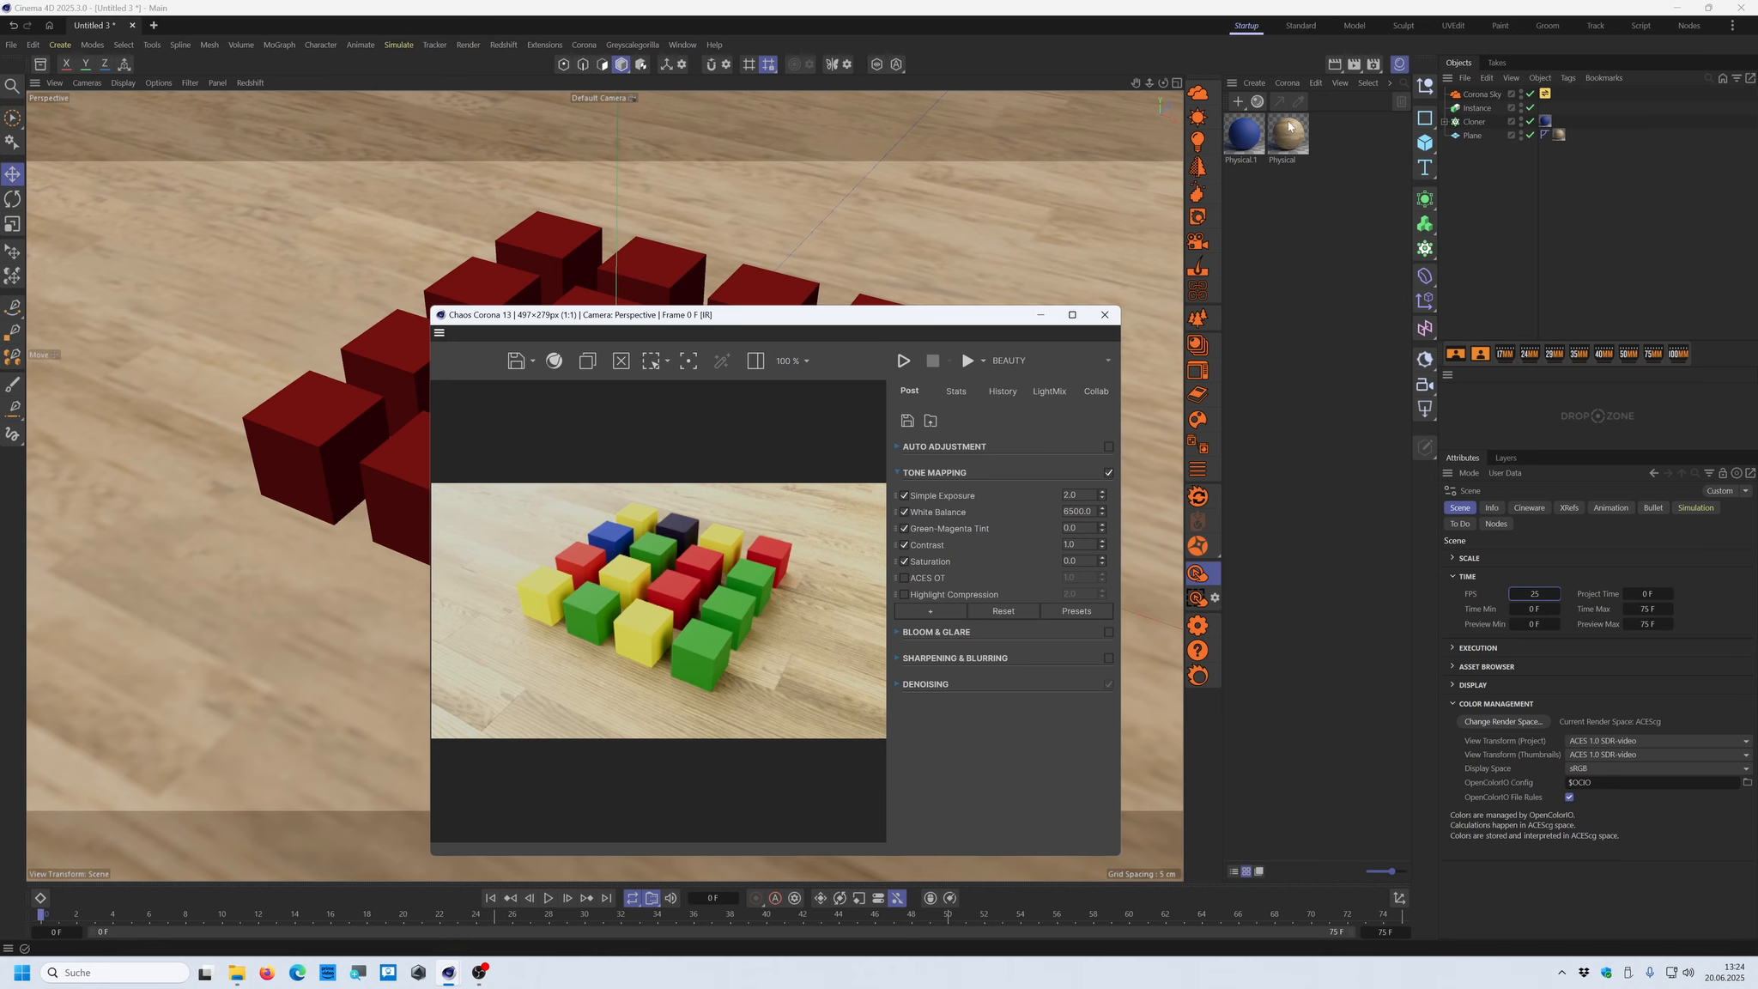
pyautogui.doubleClick(1296, 143)
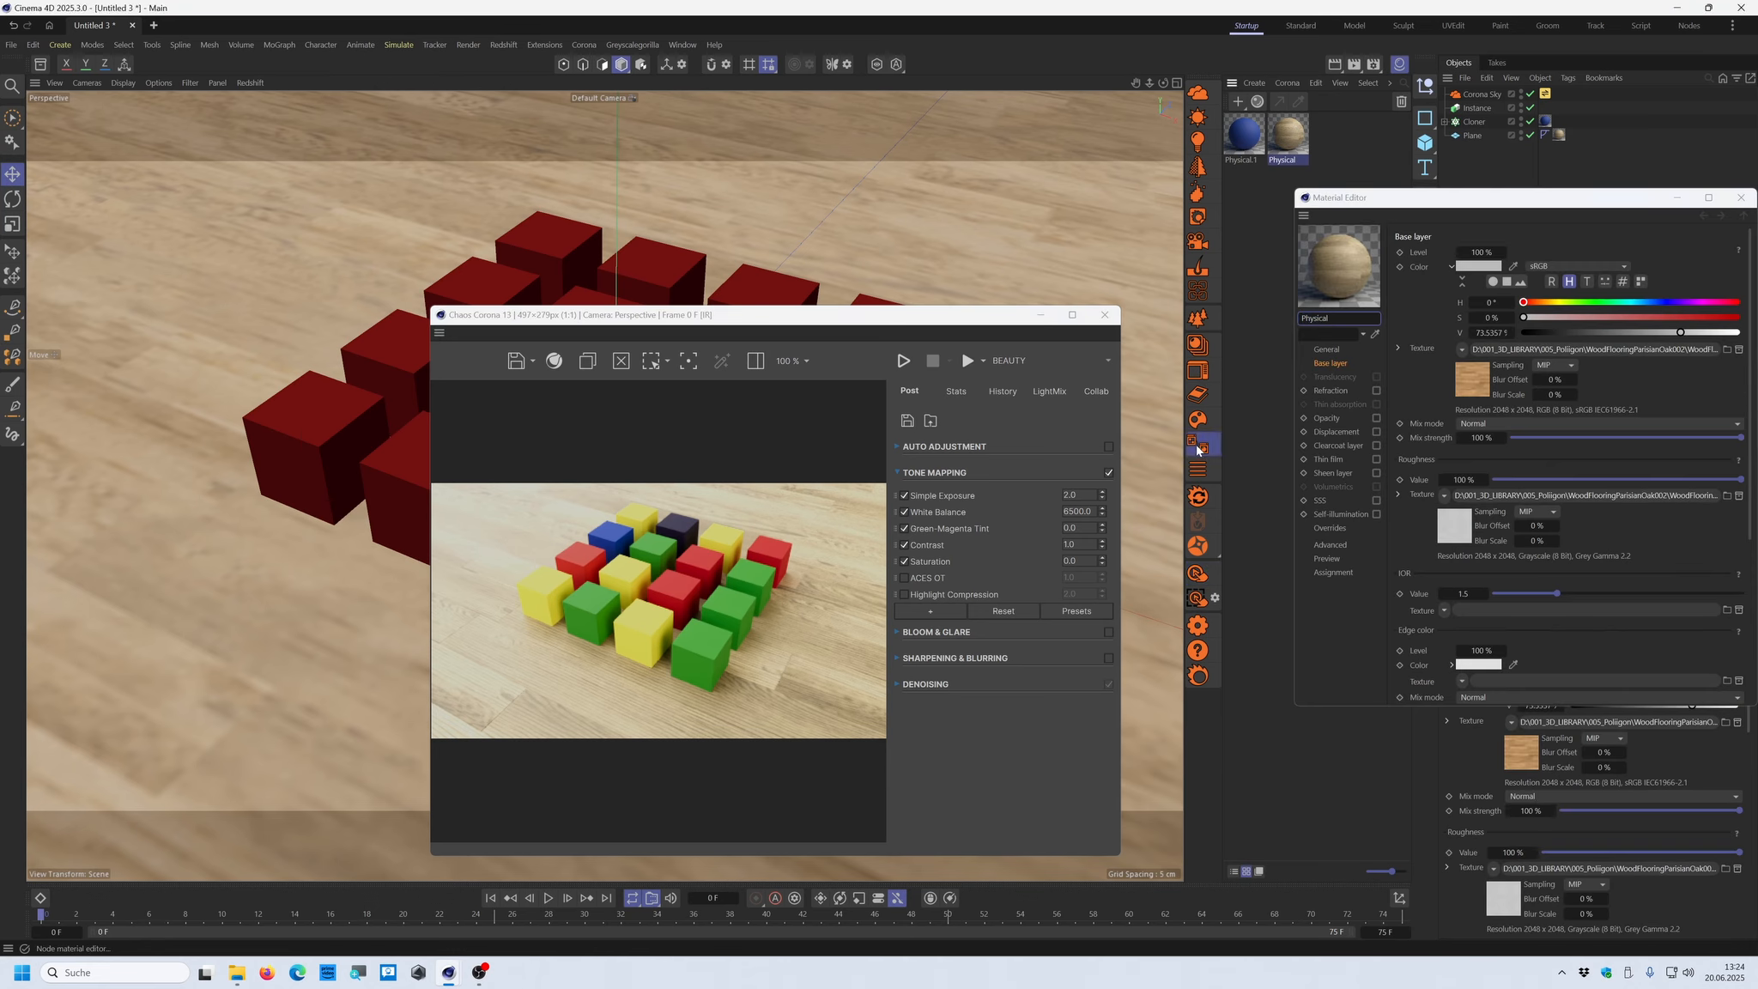
pyautogui.moveTo(1401, 441); pyautogui.dragTo(1501, 355)
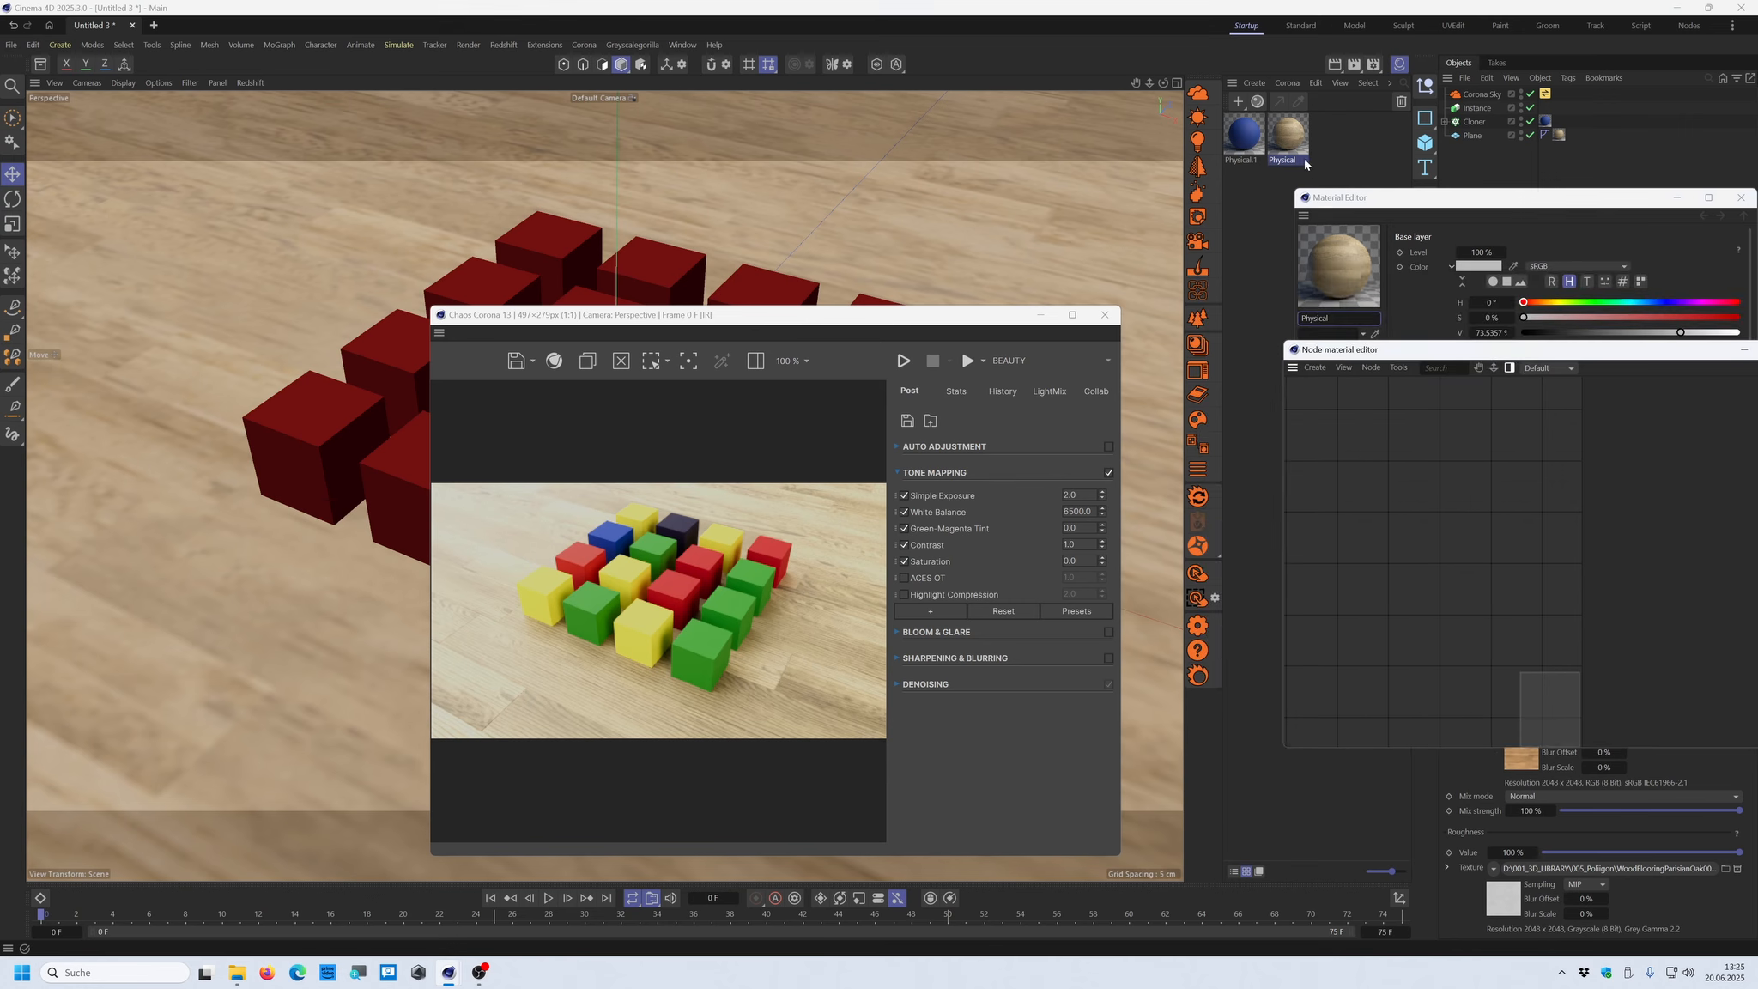
pyautogui.moveTo(1298, 150); pyautogui.dragTo(1442, 536)
pyautogui.scroll(3, 1373, 552)
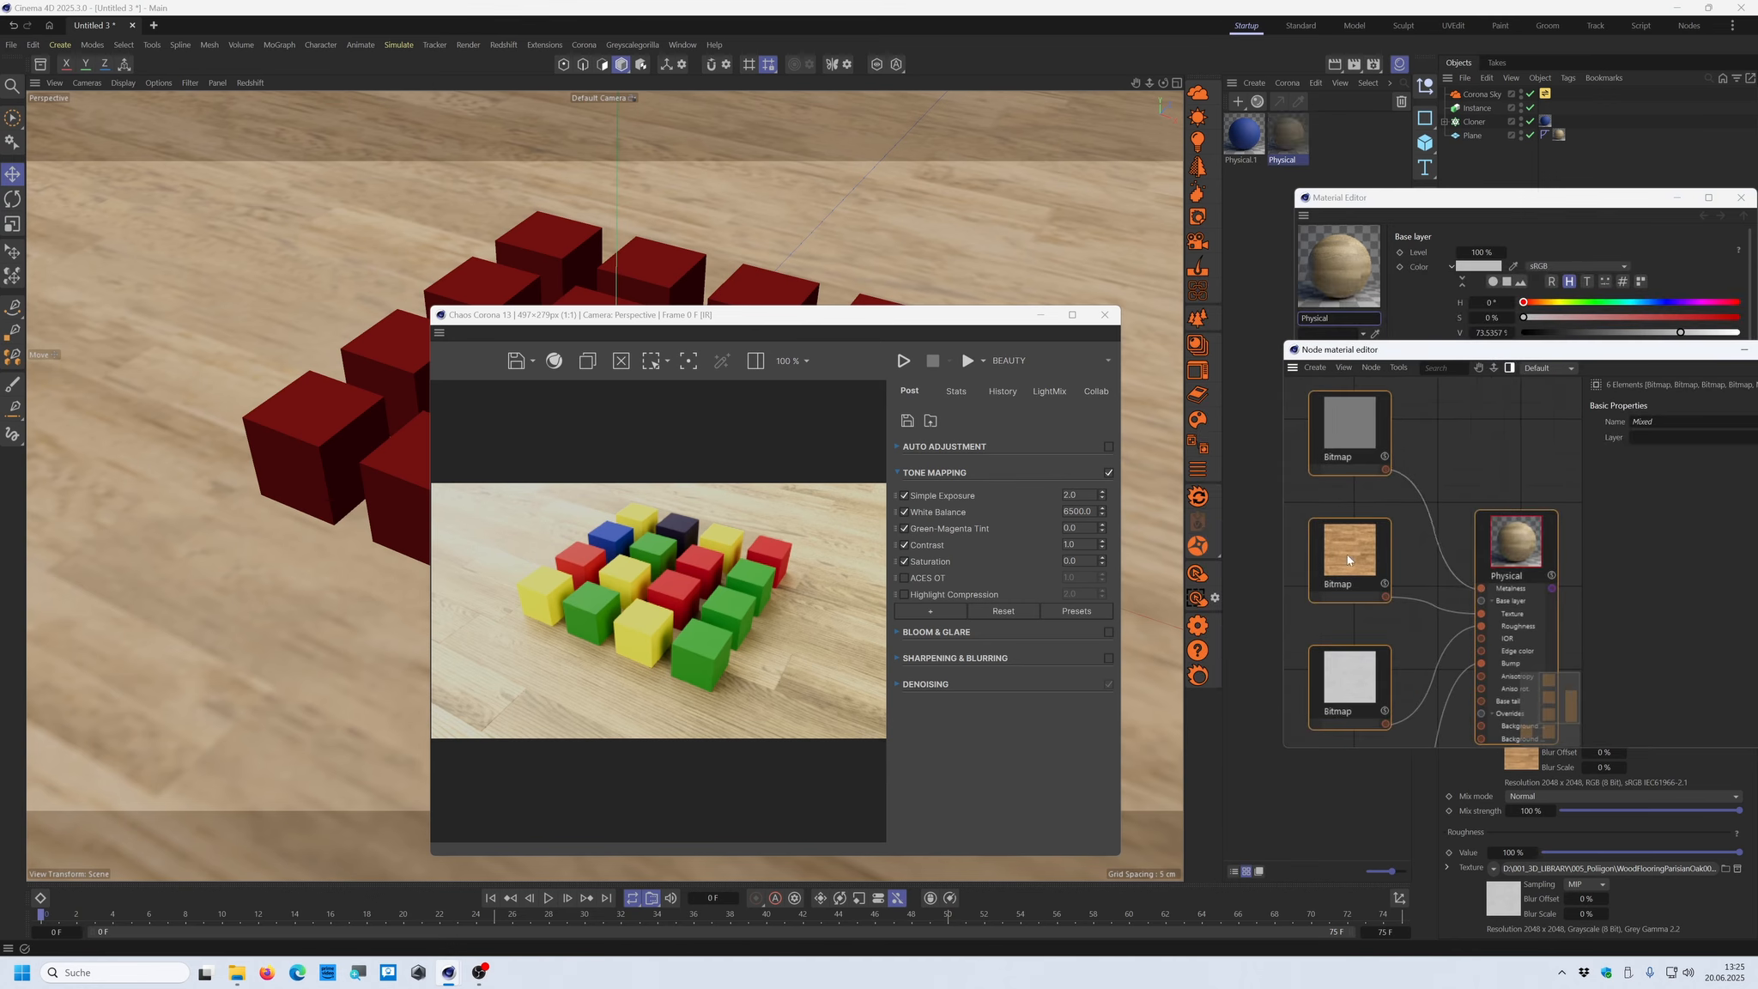
pyautogui.moveTo(1348, 555); pyautogui.dragTo(1354, 531)
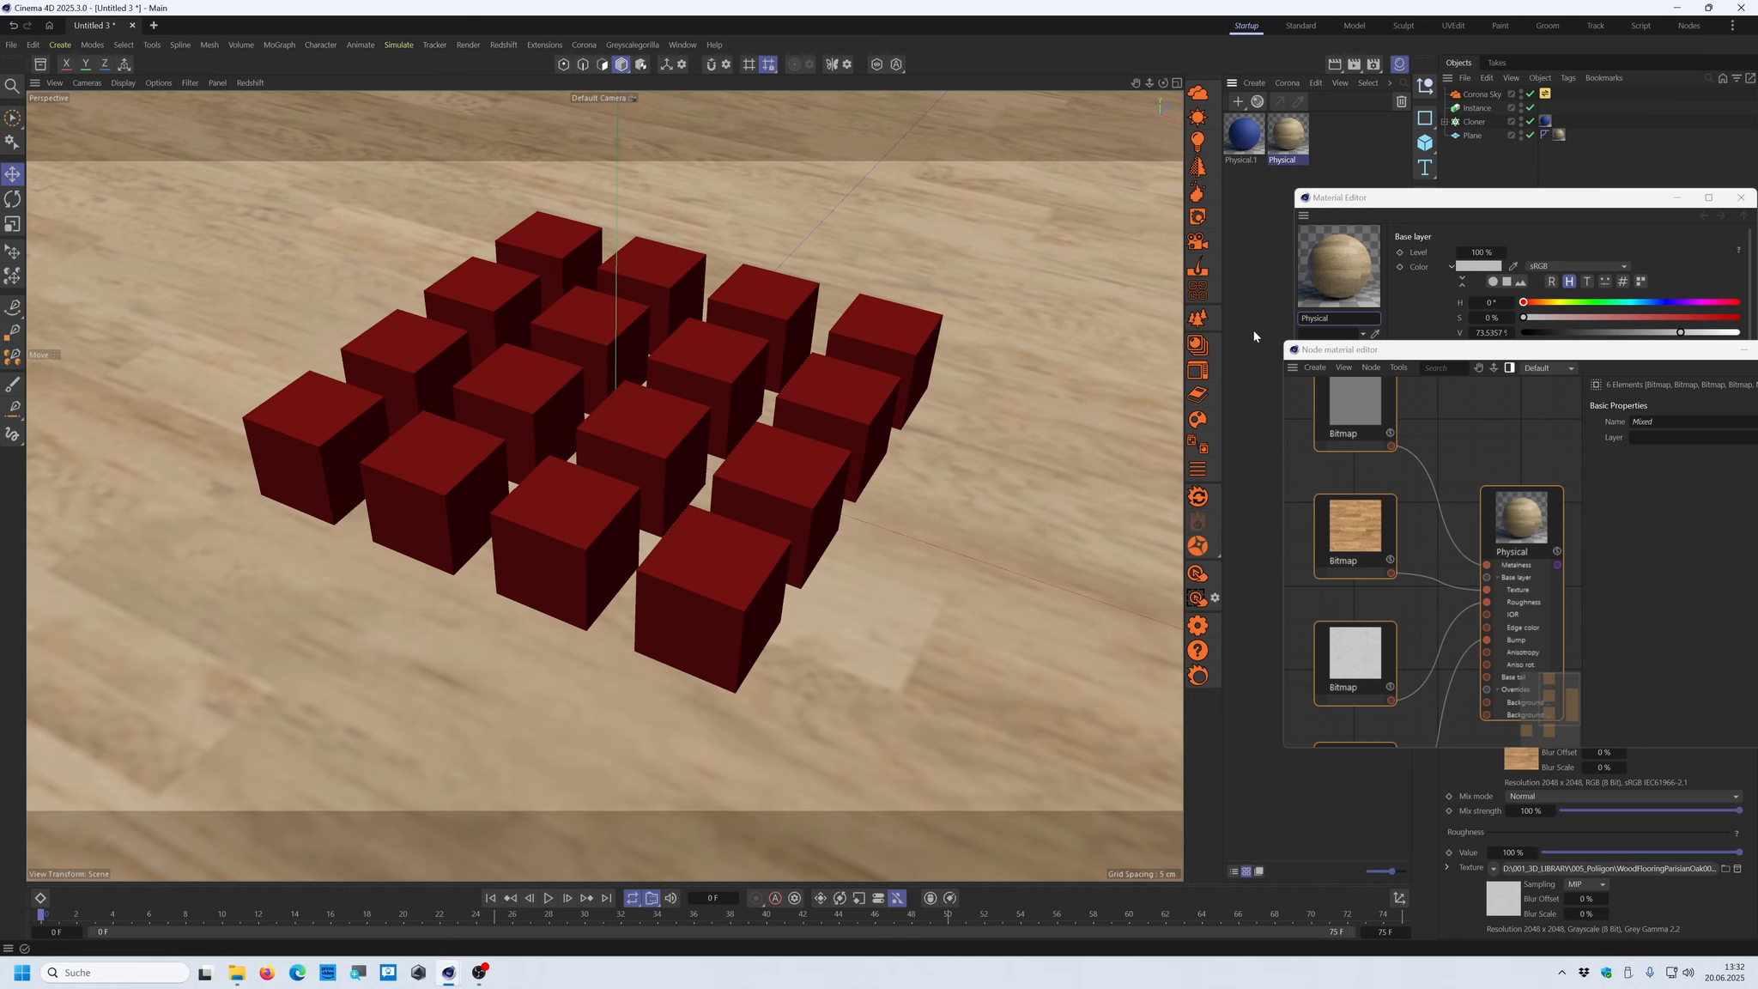
pyautogui.moveTo(1718, 351); pyautogui.dragTo(1483, 346)
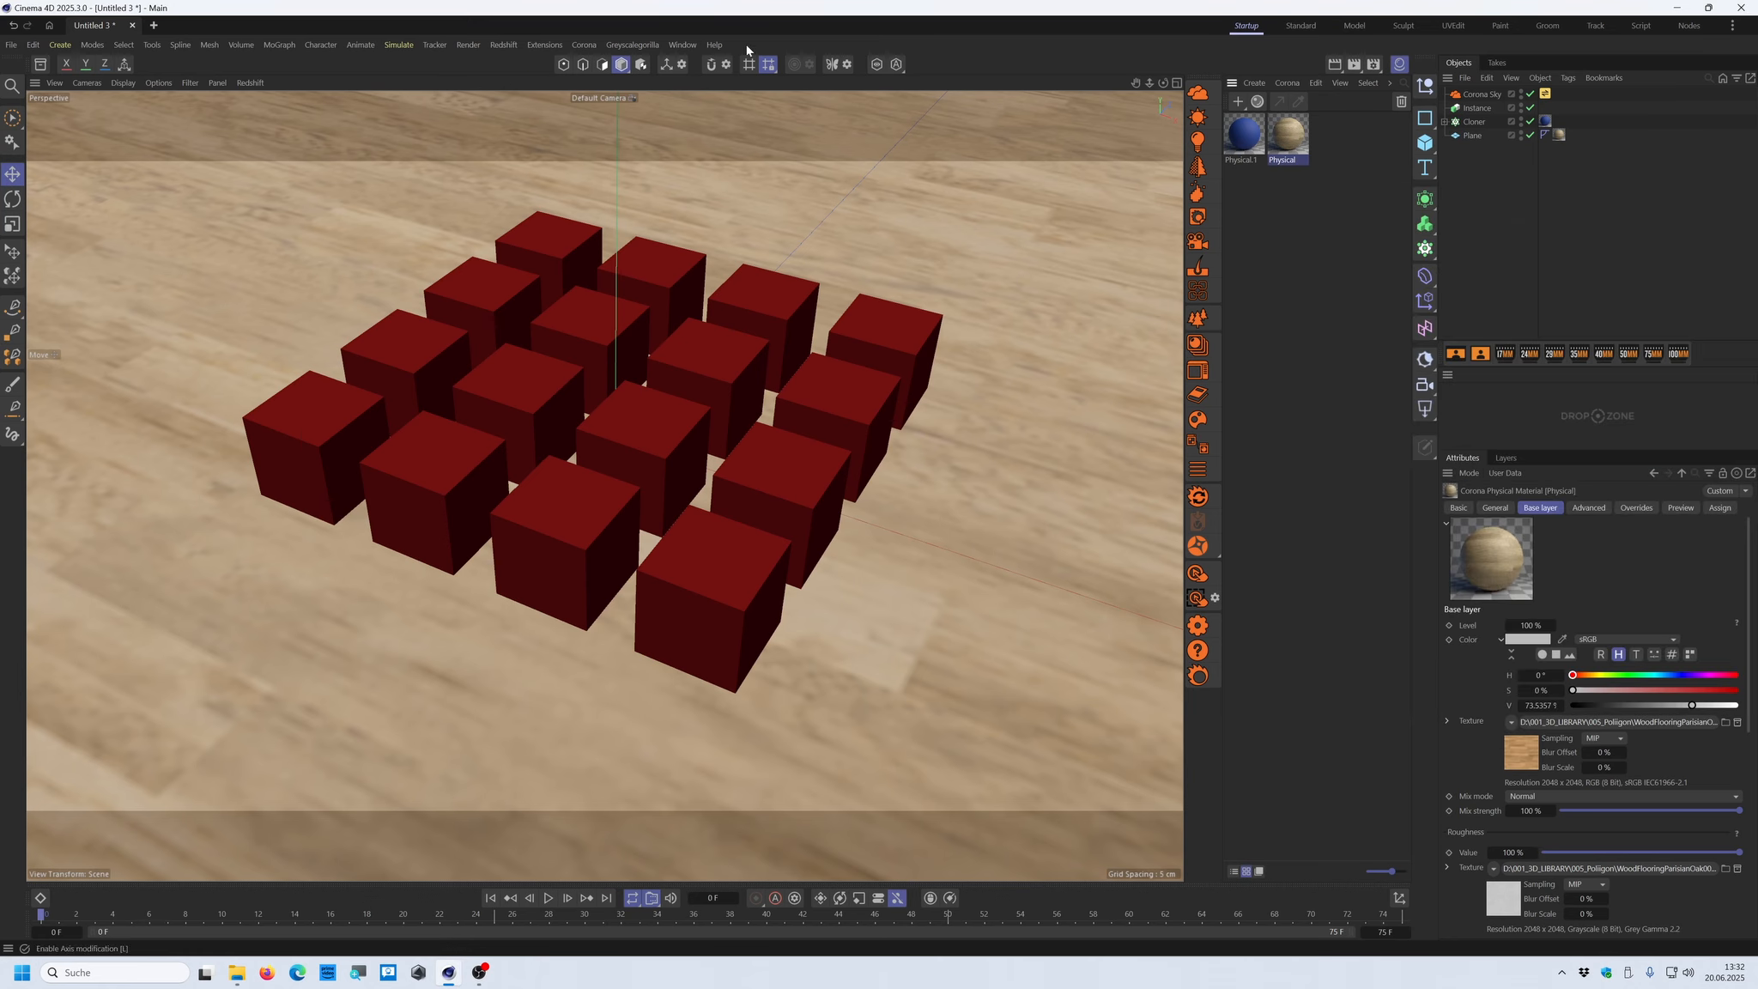
# Open the Object Profiler to examine the calculation time of each scene object
pyautogui.click(697, 46)
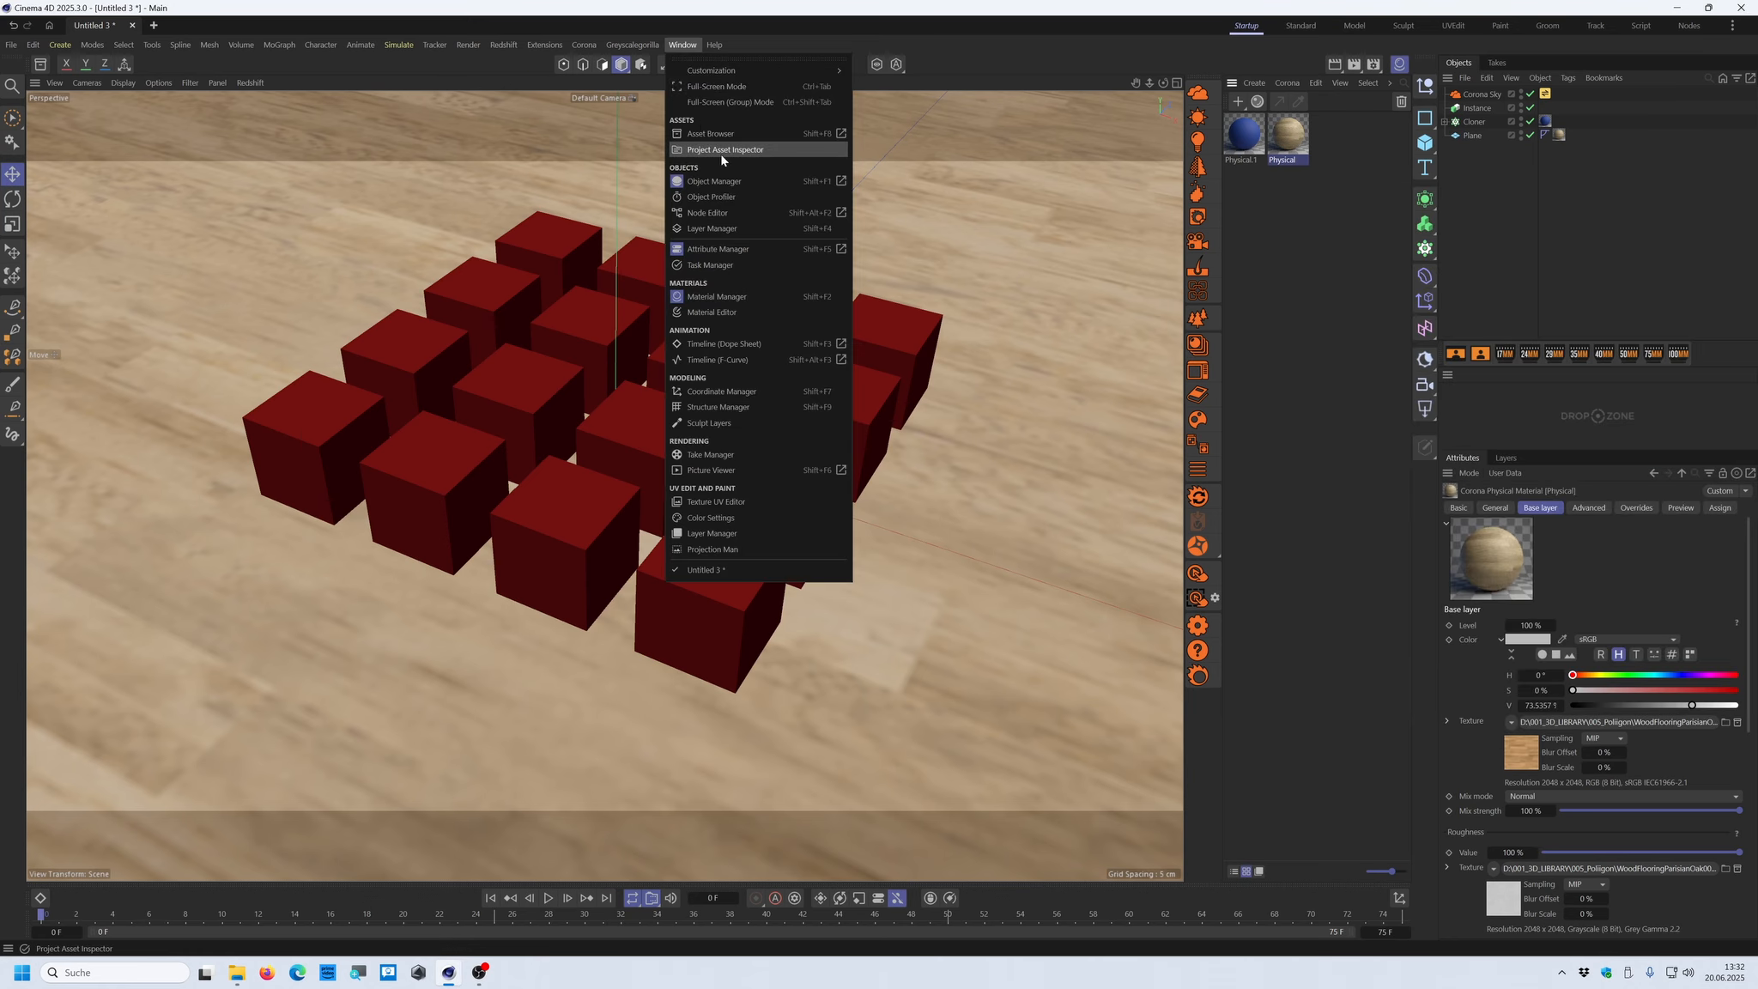
pyautogui.click(722, 198)
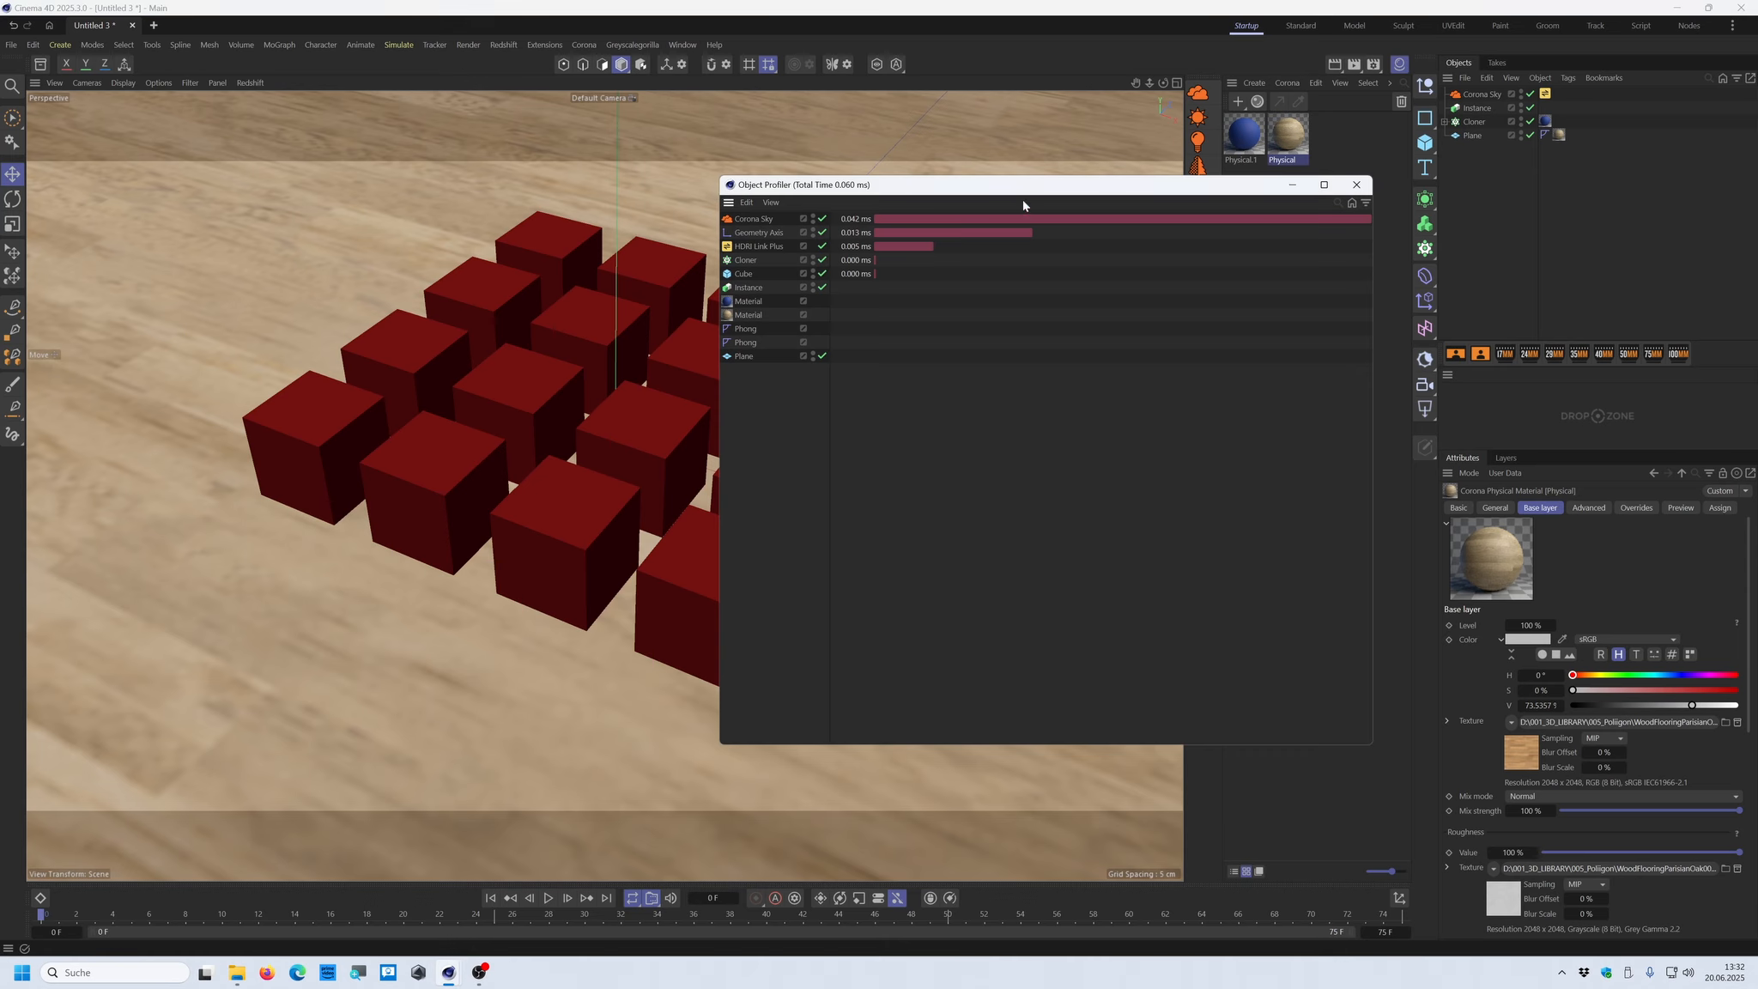
pyautogui.moveTo(1022, 188); pyautogui.dragTo(794, 128)
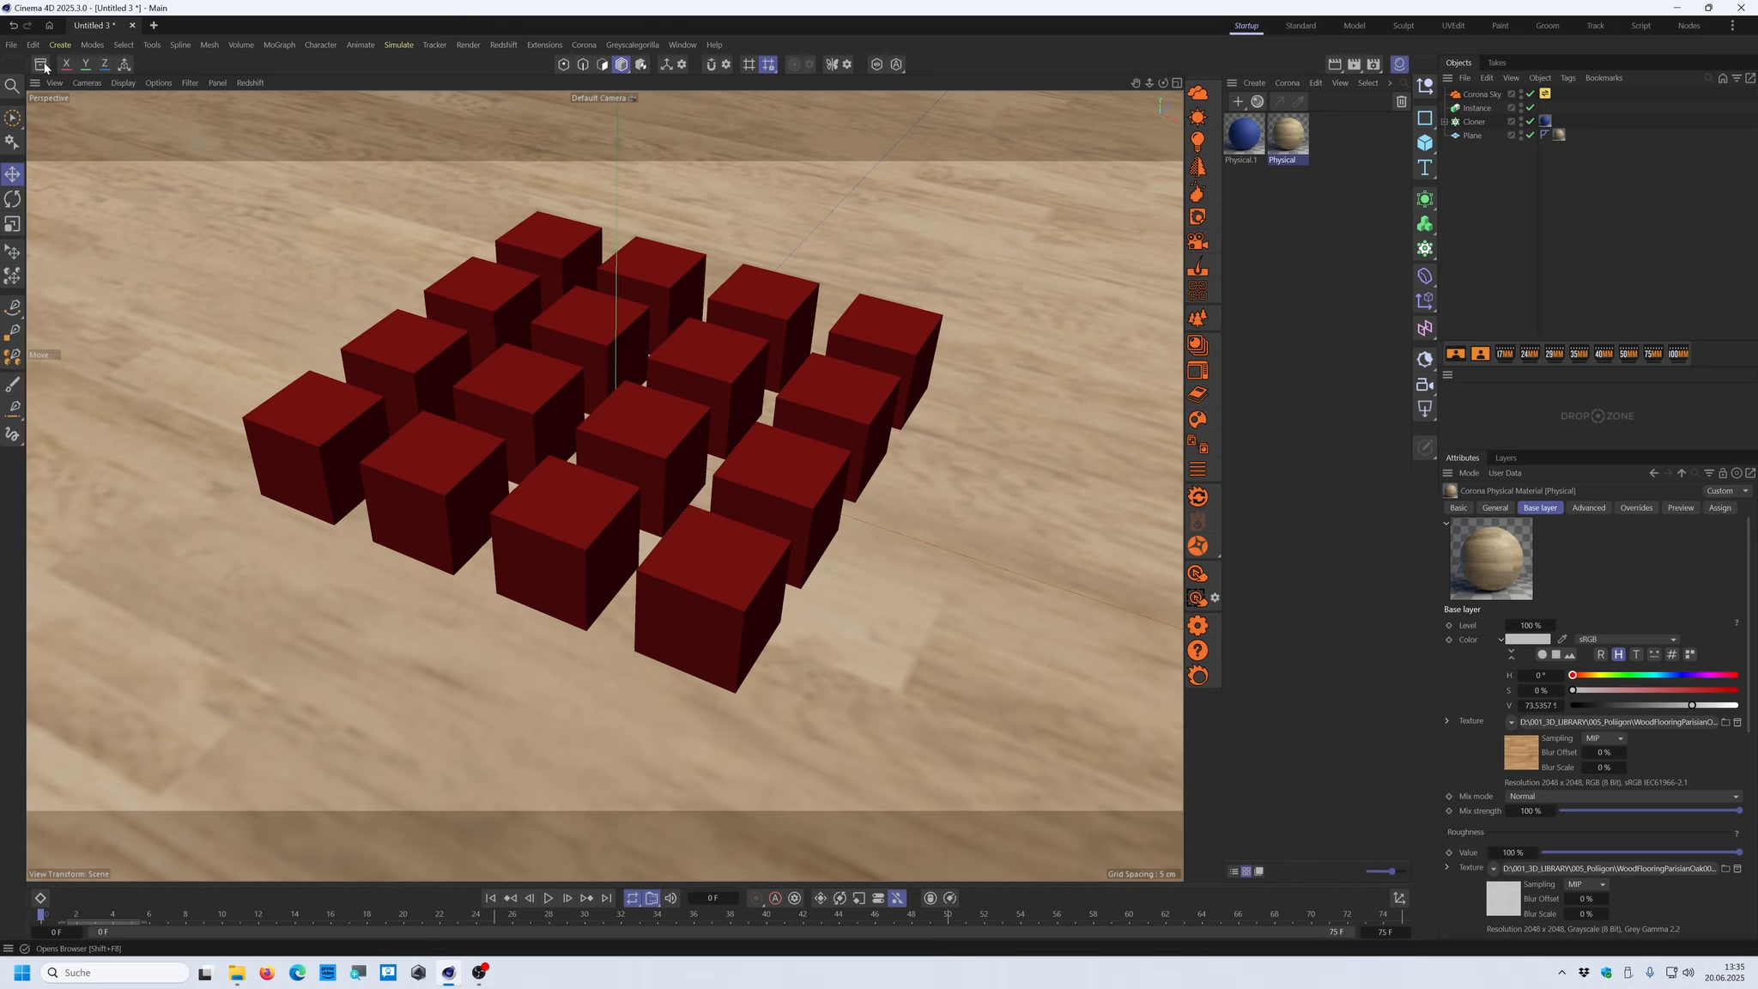
# Clear the search in the Asset Browser, widen it, browse the Landscape models, and close the browser
pyautogui.click(45, 65)
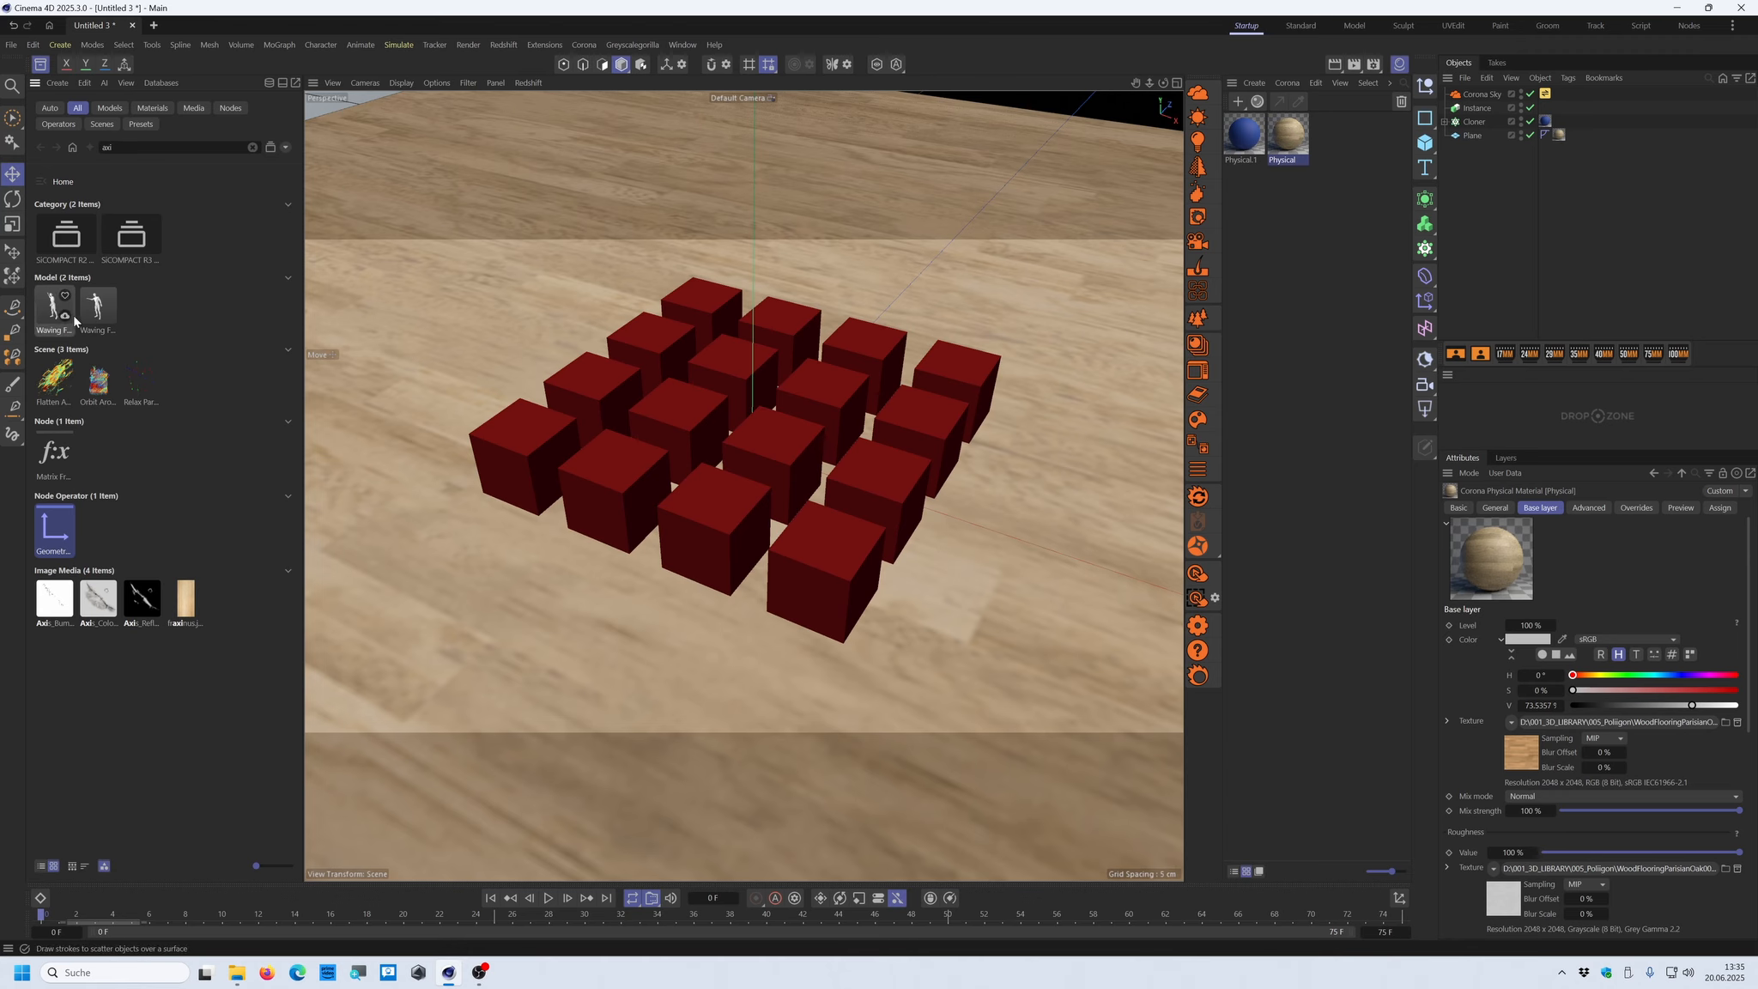
pyautogui.click(252, 147)
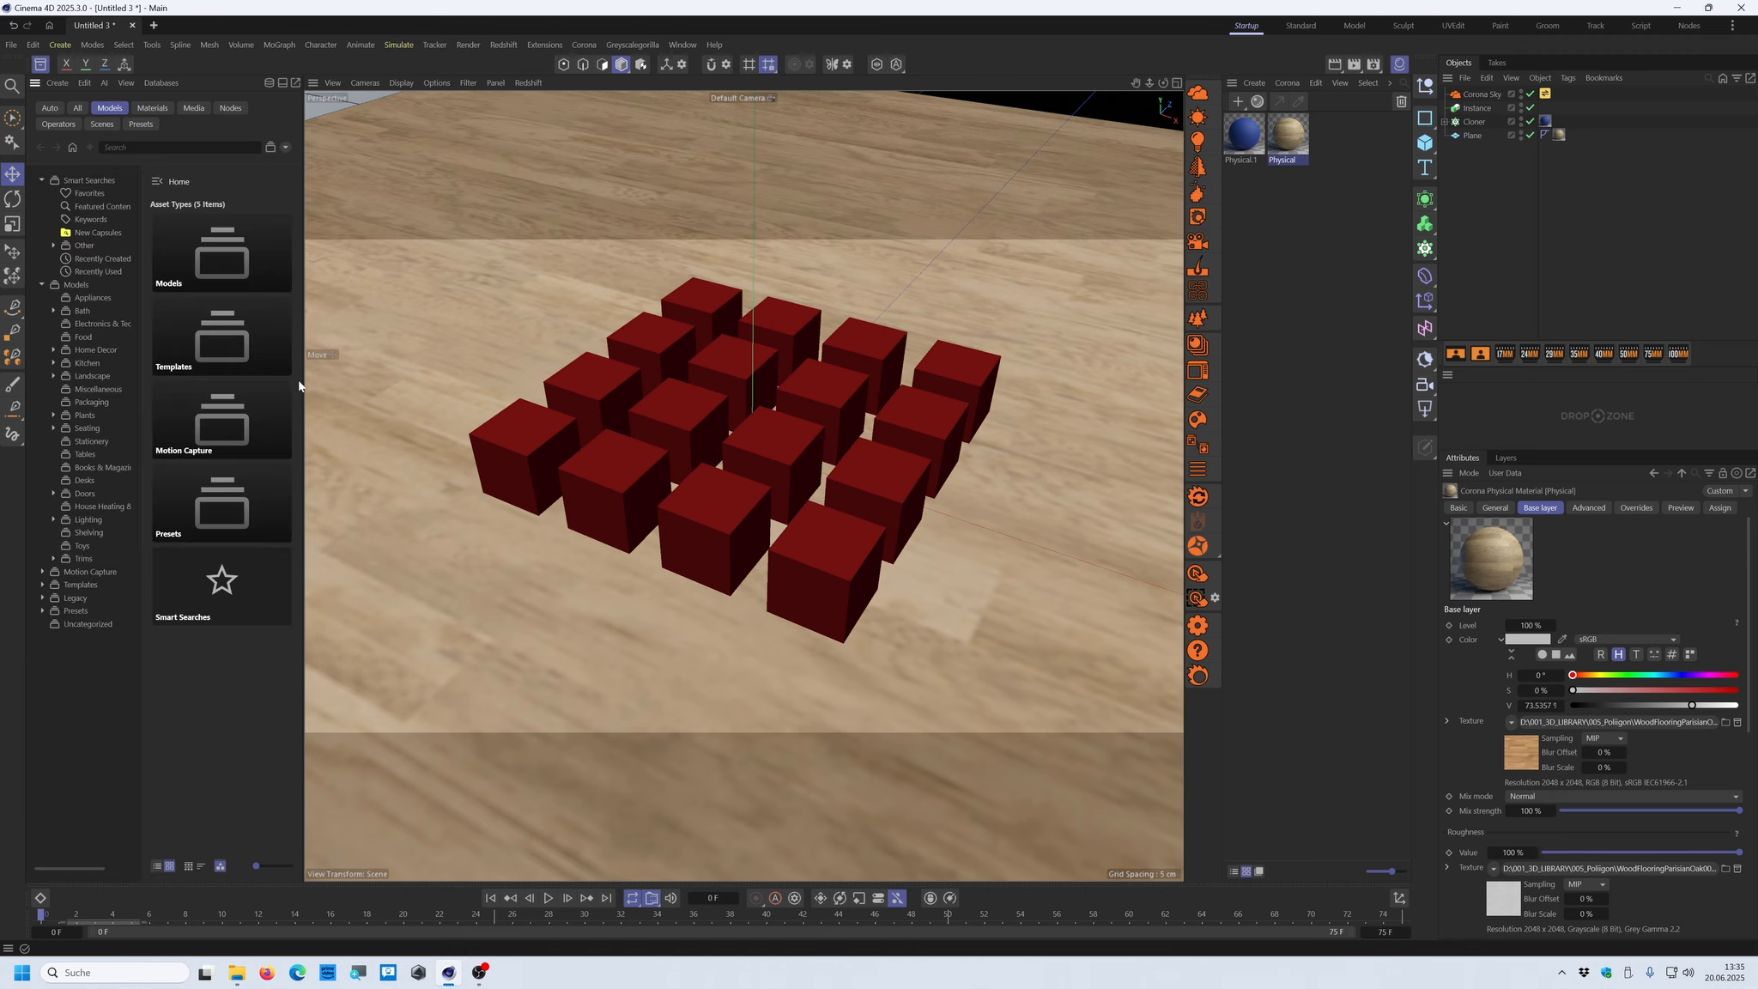
pyautogui.moveTo(303, 382); pyautogui.dragTo(580, 382)
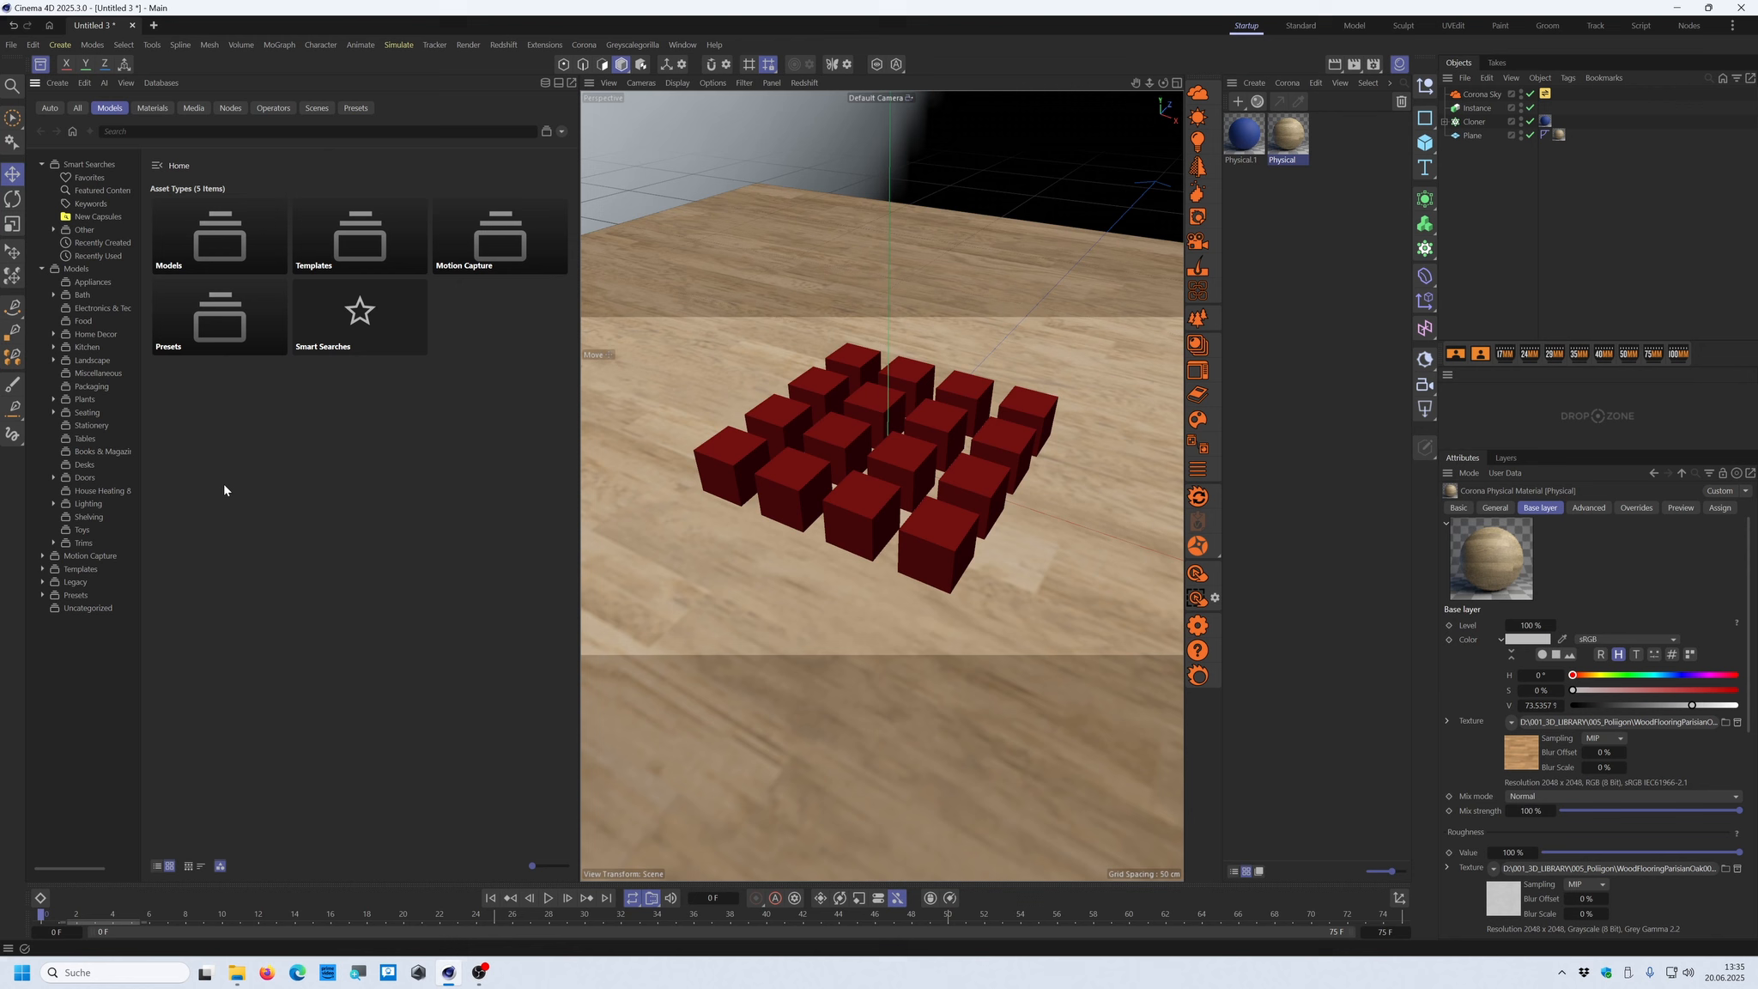
pyautogui.click(92, 362)
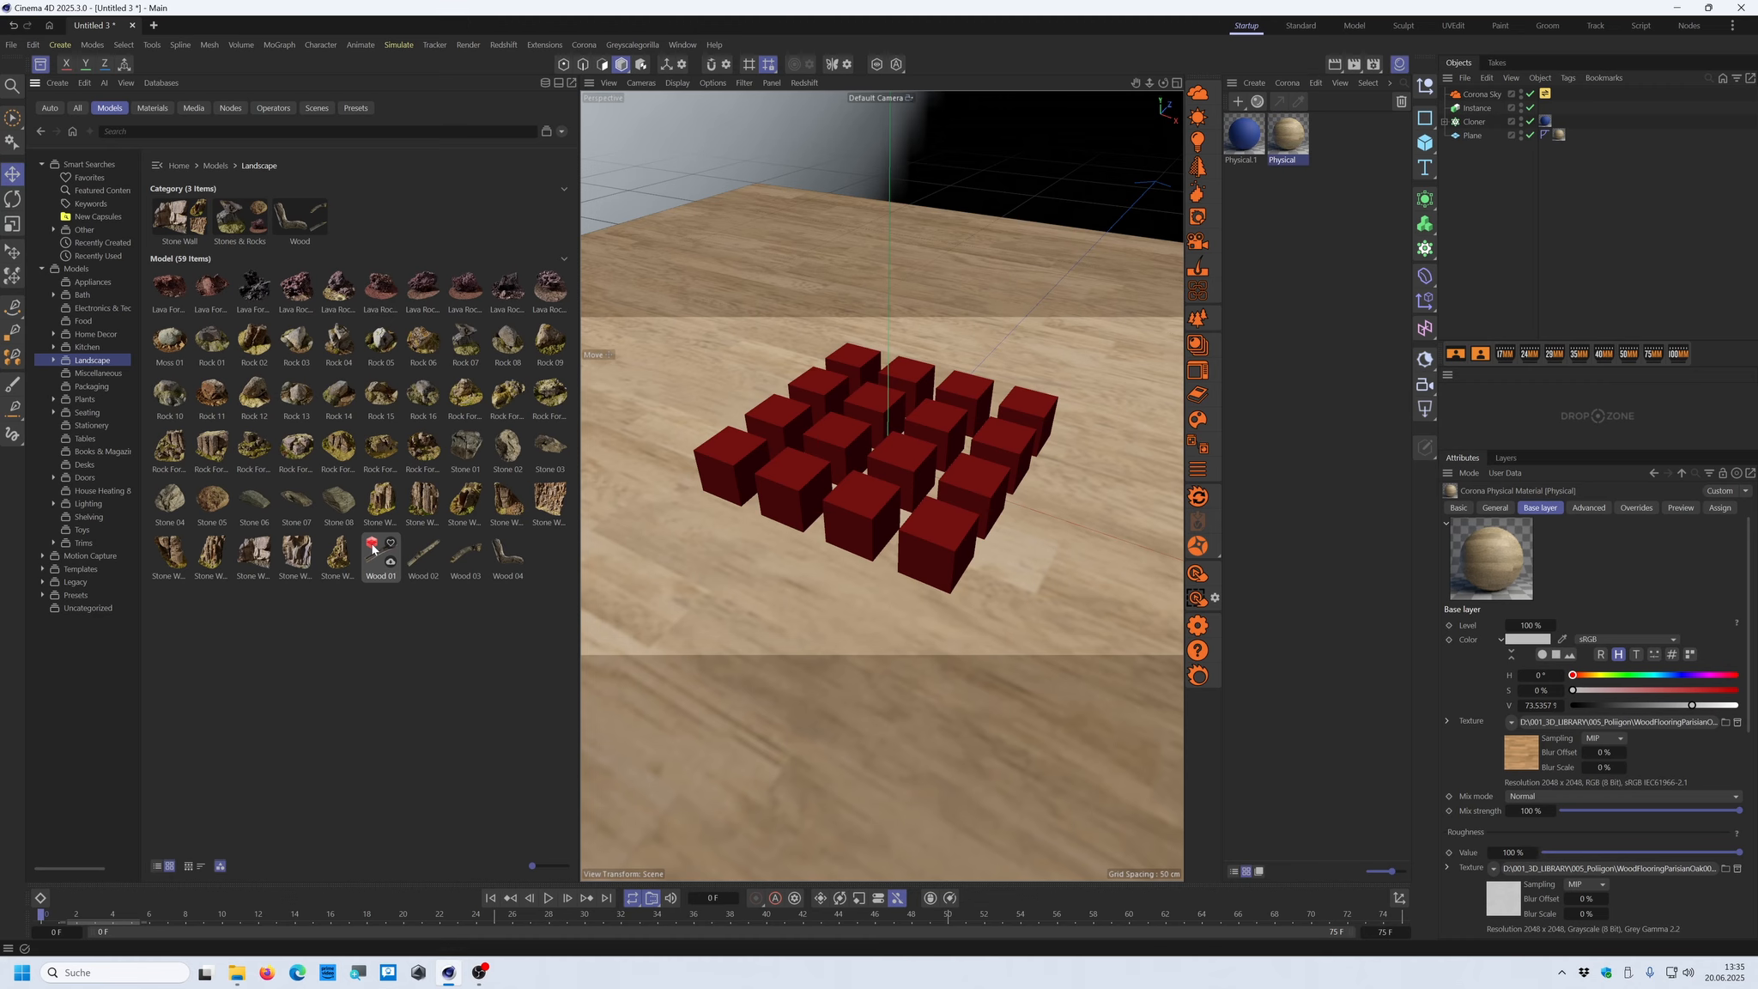
pyautogui.click(40, 64)
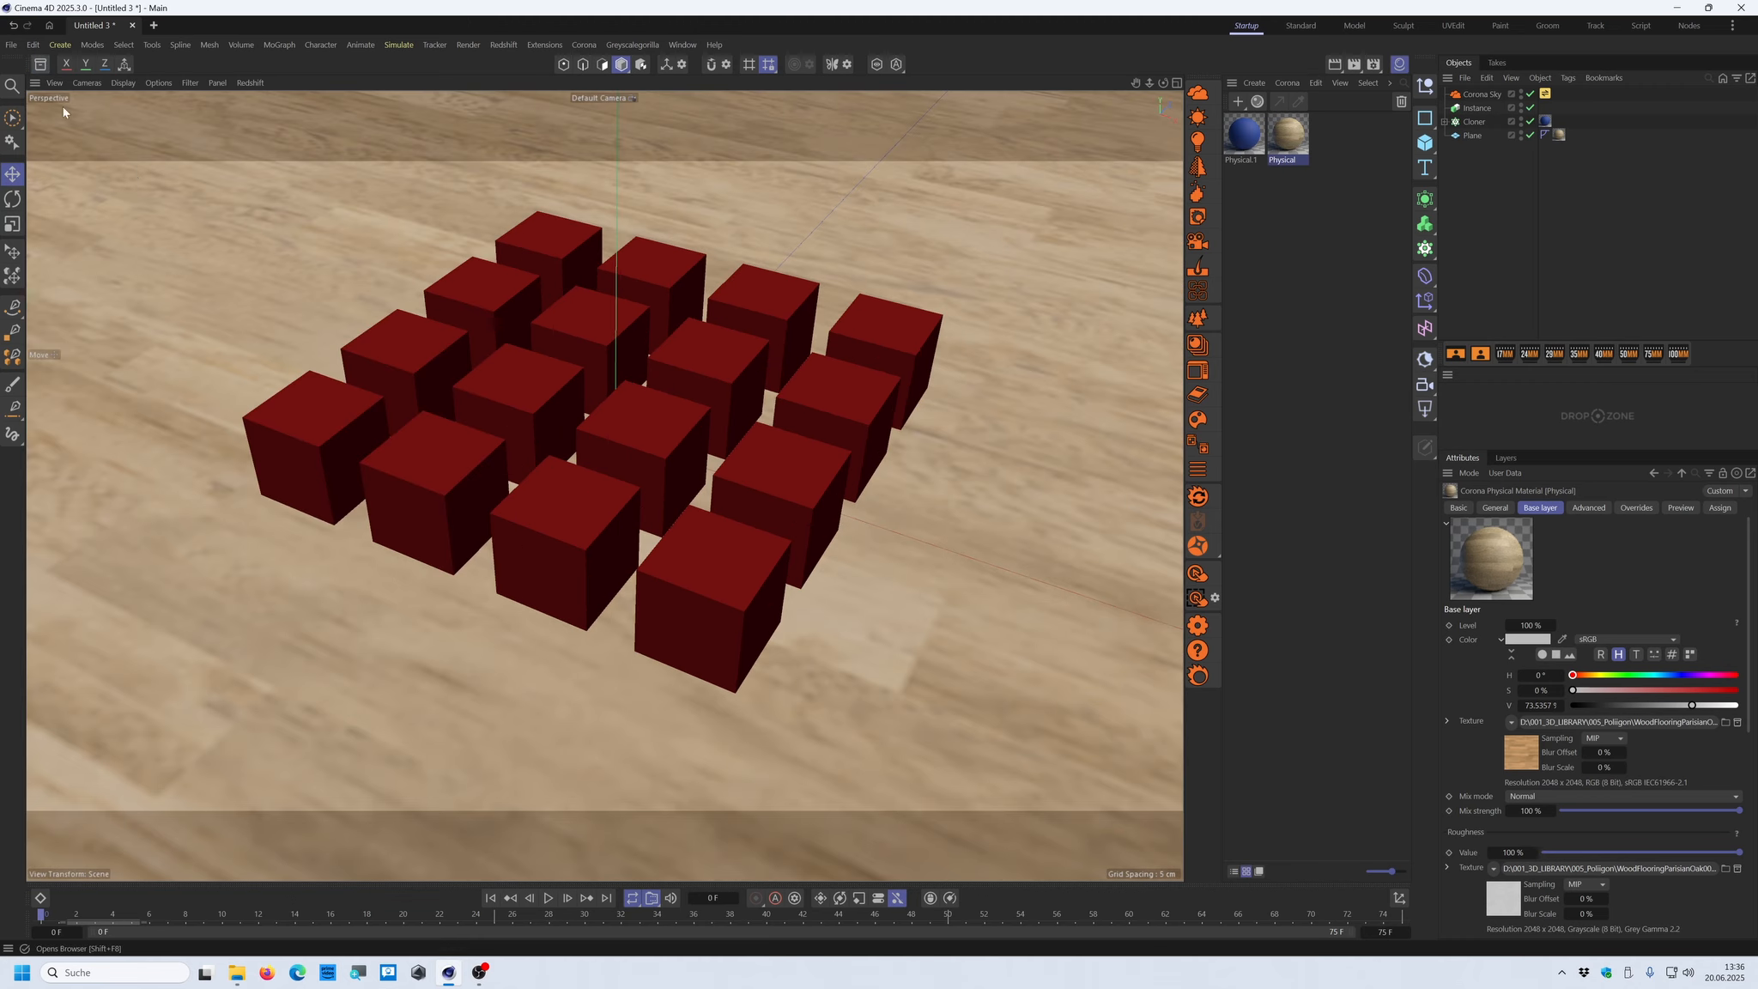
# Review the Enable AI option in the Asset Browser preferences, leave it disabled, and close the preferences
pyautogui.click(36, 47)
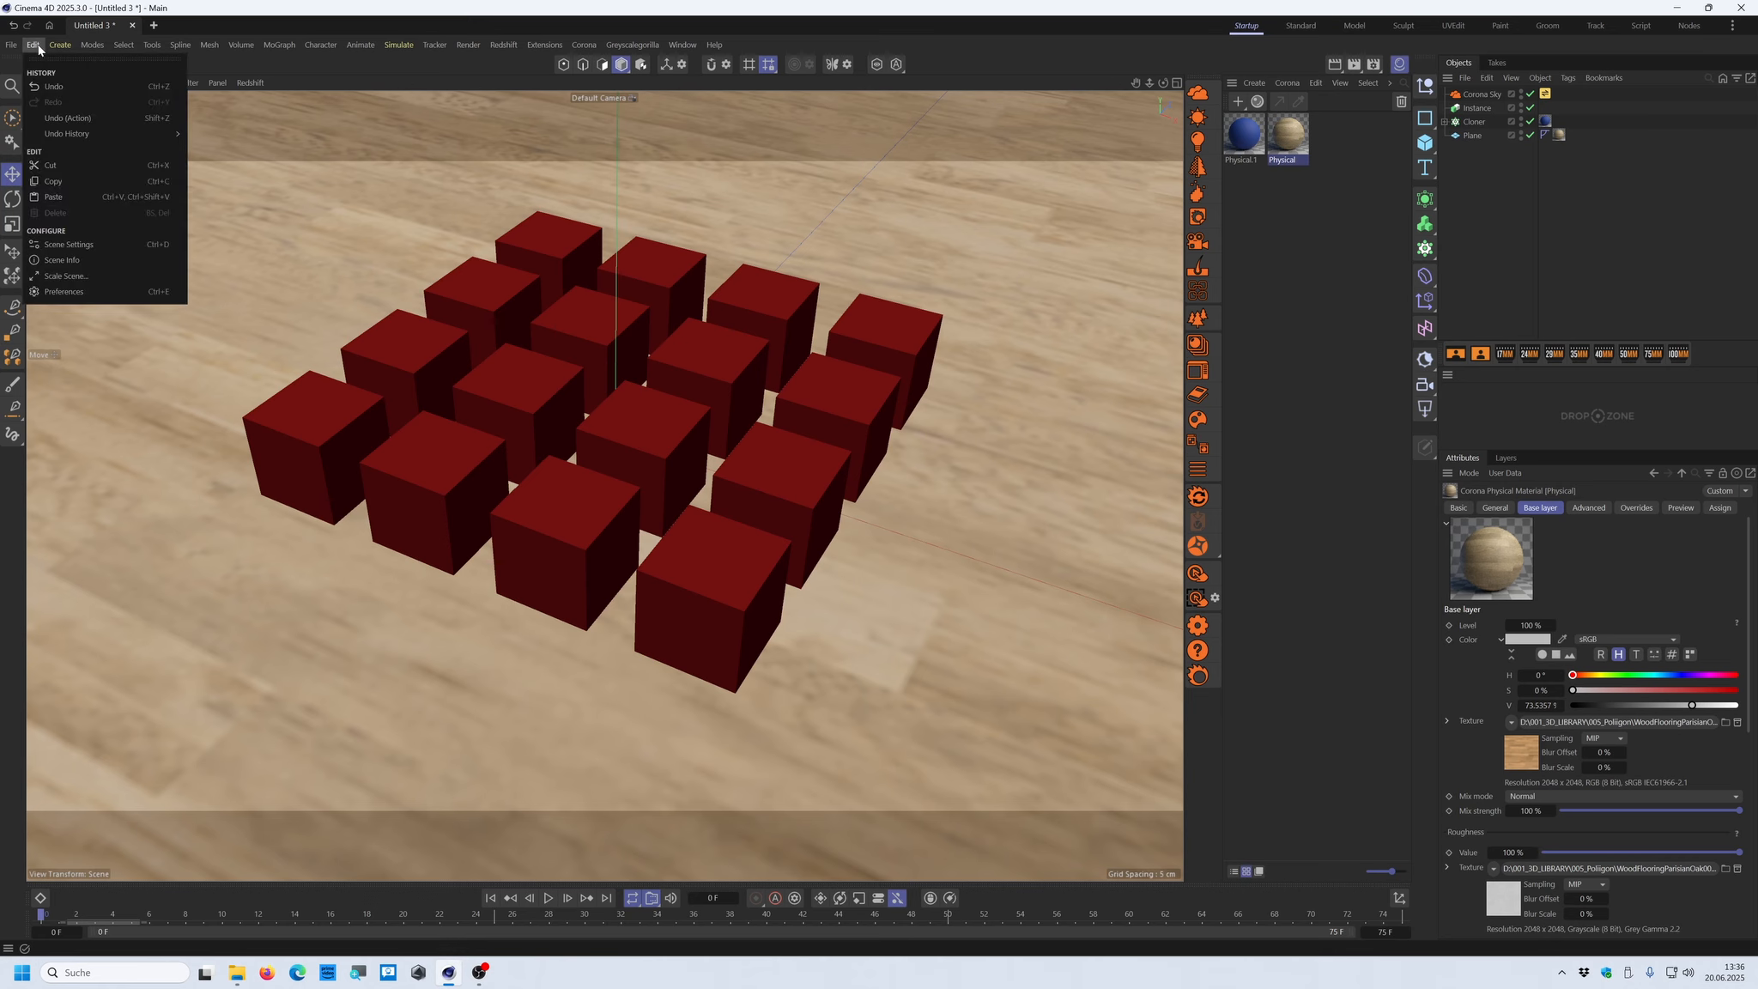
pyautogui.click(53, 293)
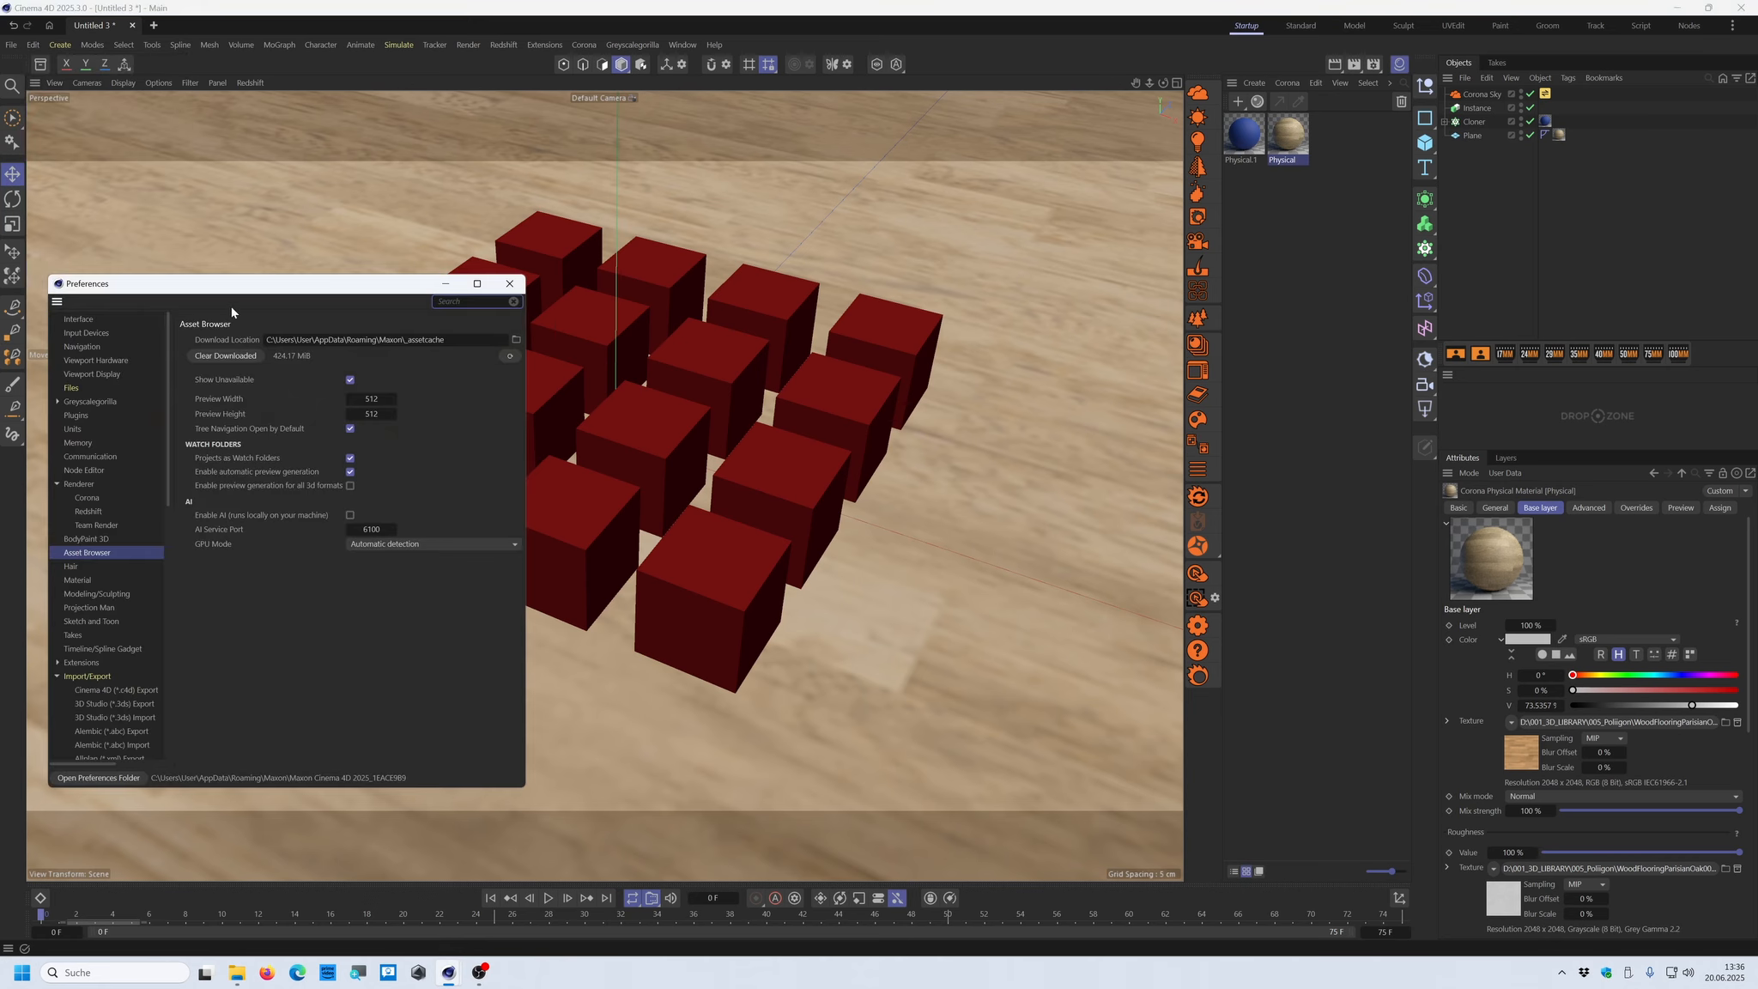
pyautogui.moveTo(254, 283); pyautogui.dragTo(770, 200)
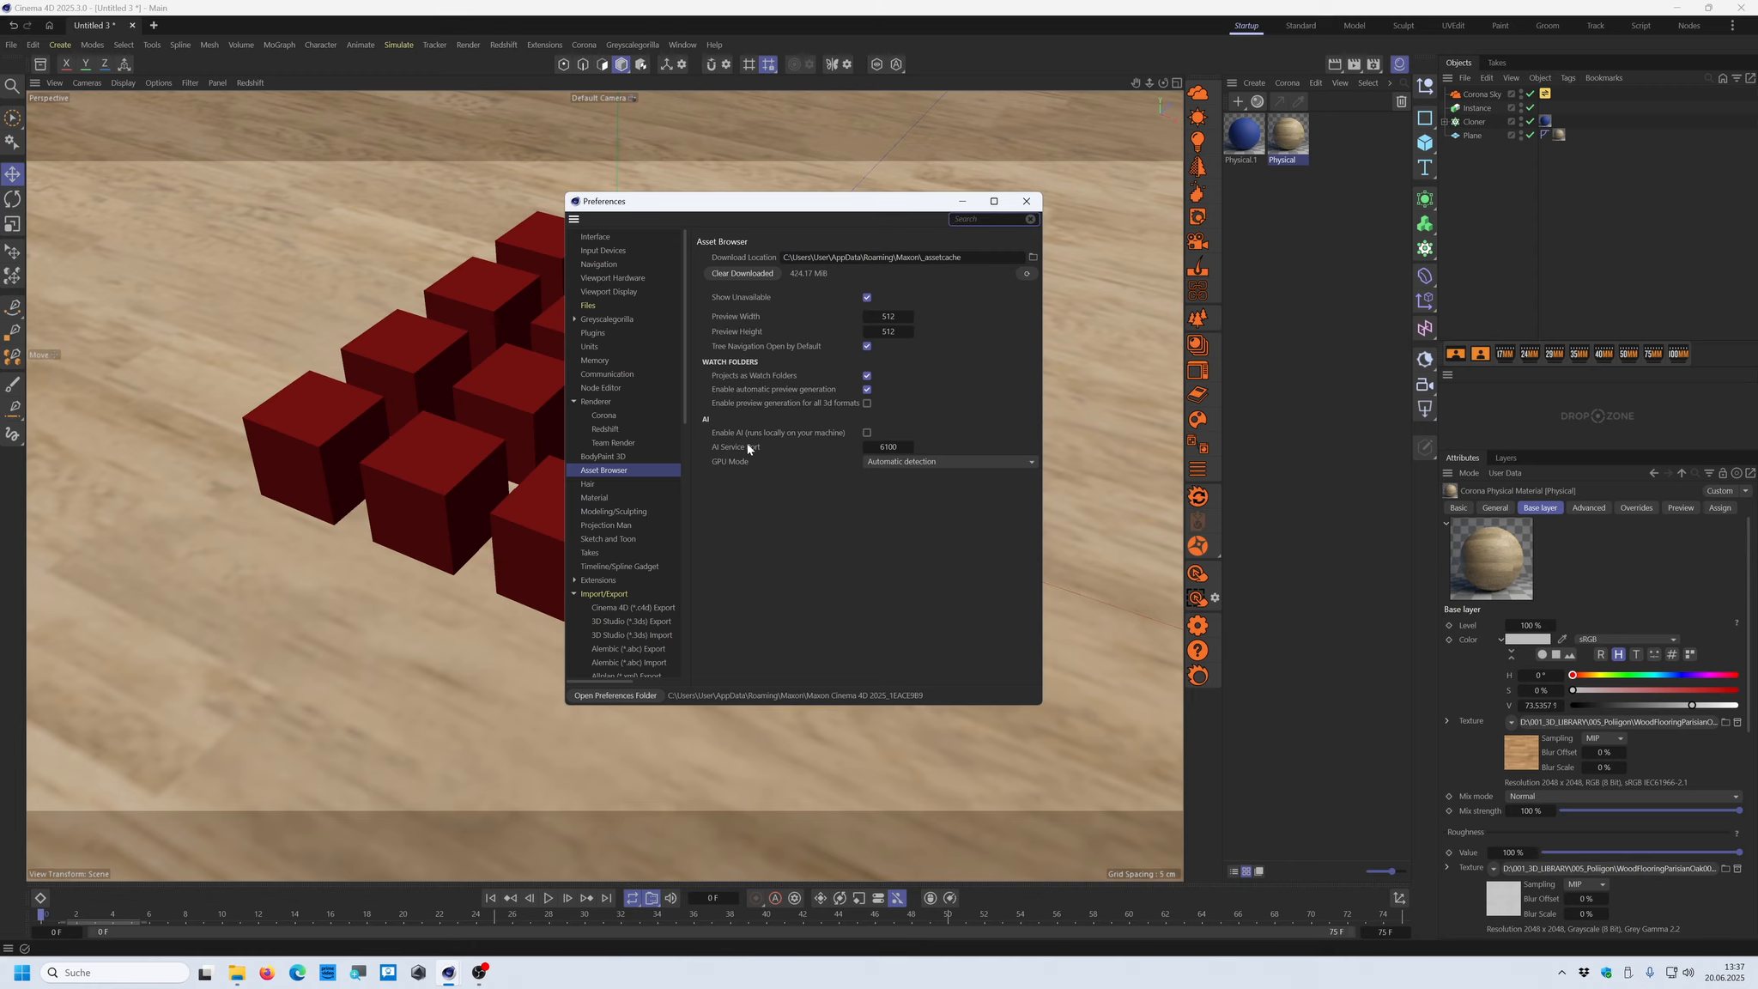
pyautogui.click(867, 433)
pyautogui.click(867, 433)
pyautogui.click(1028, 203)
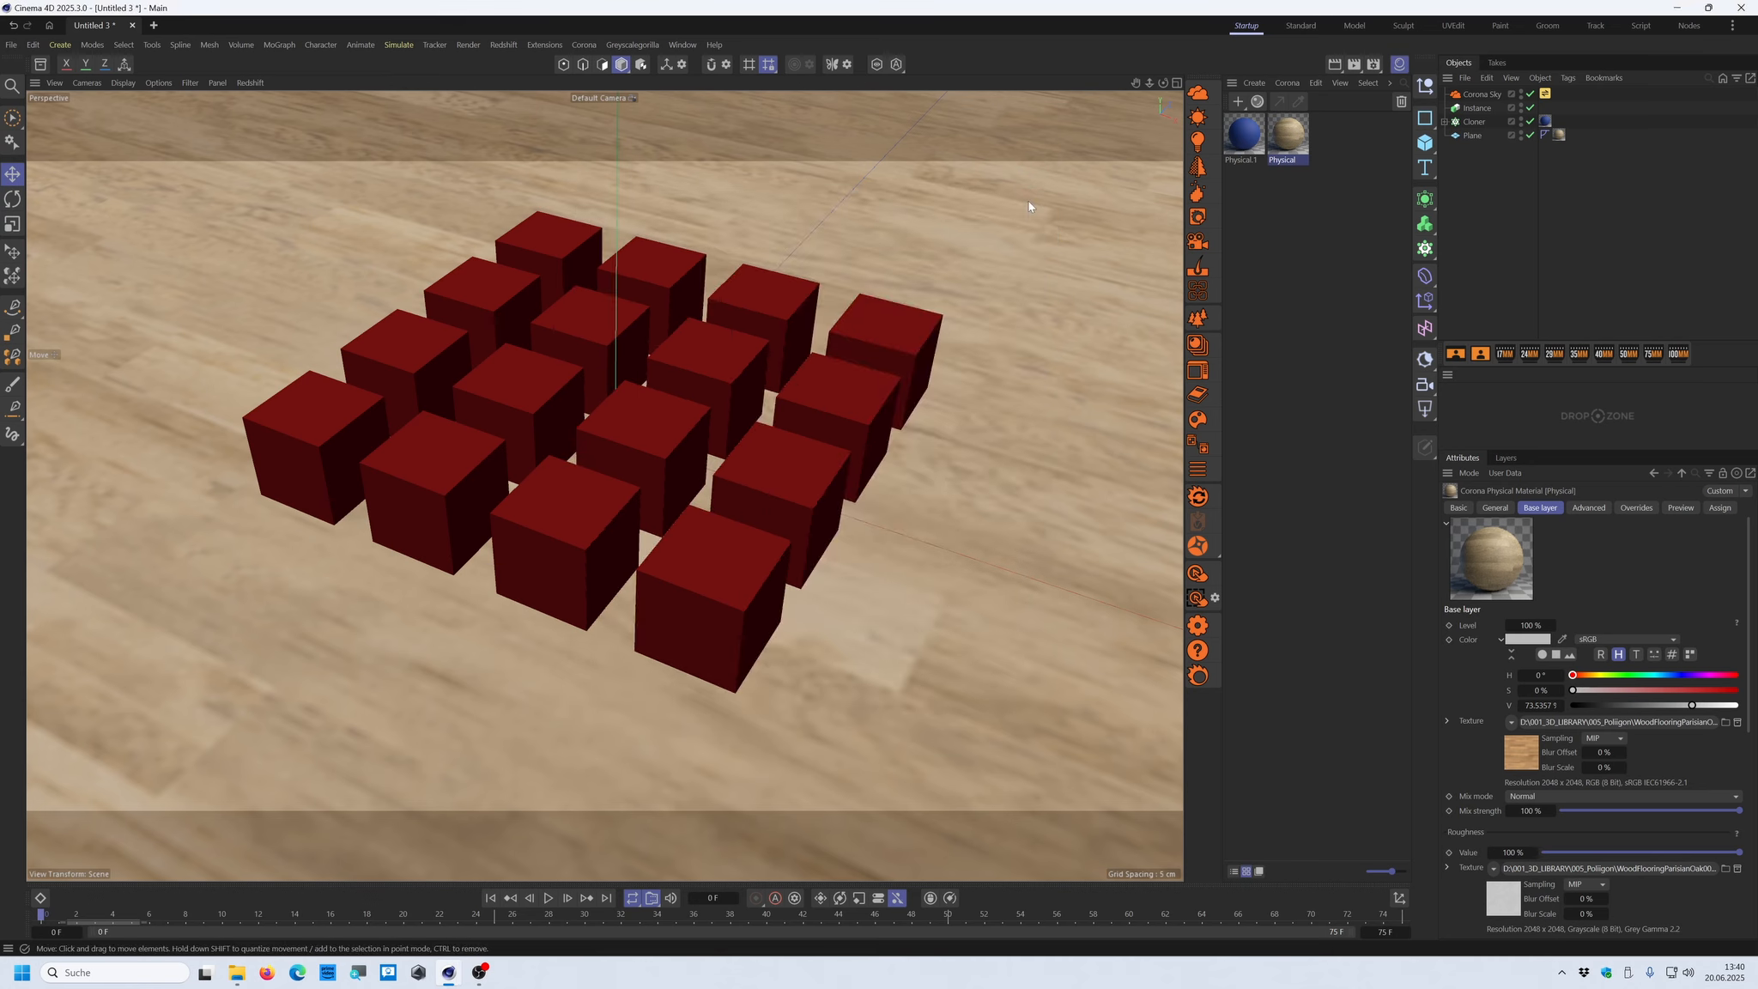